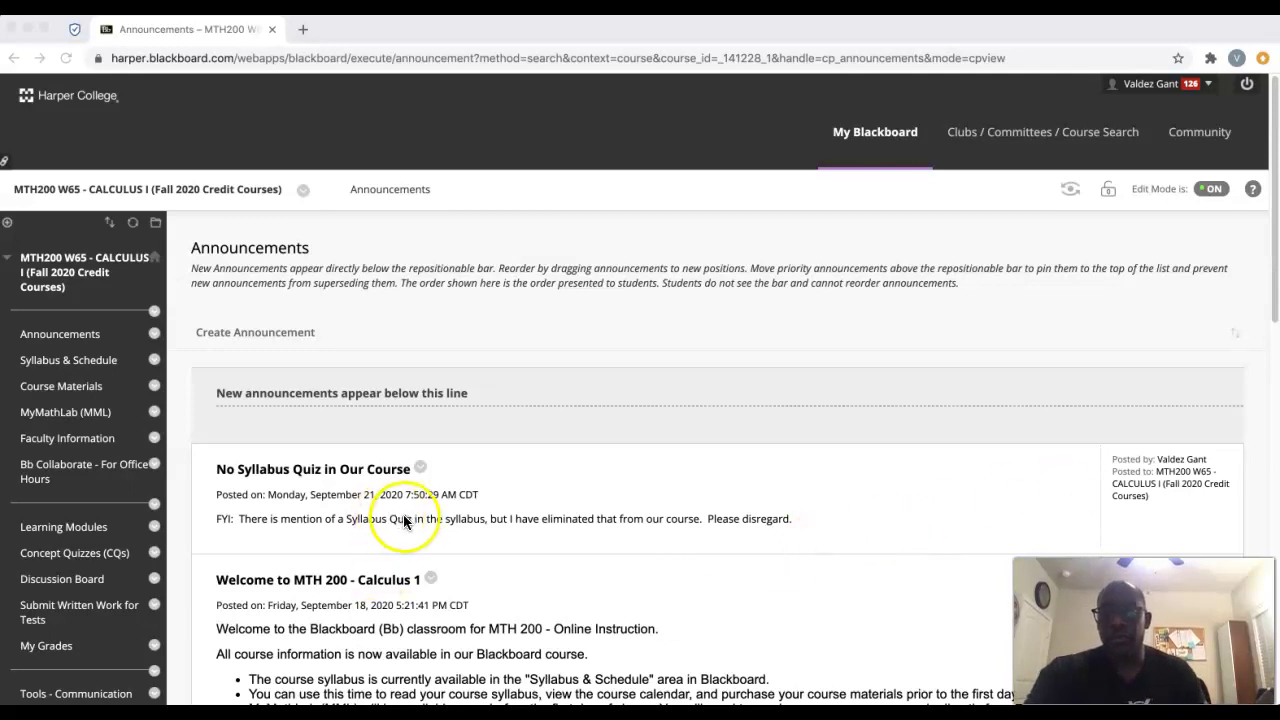
# Step: Open the Learning Modules area of the MTH200 W65 Calculus I course
pyautogui.scroll(-1, 272, 365)
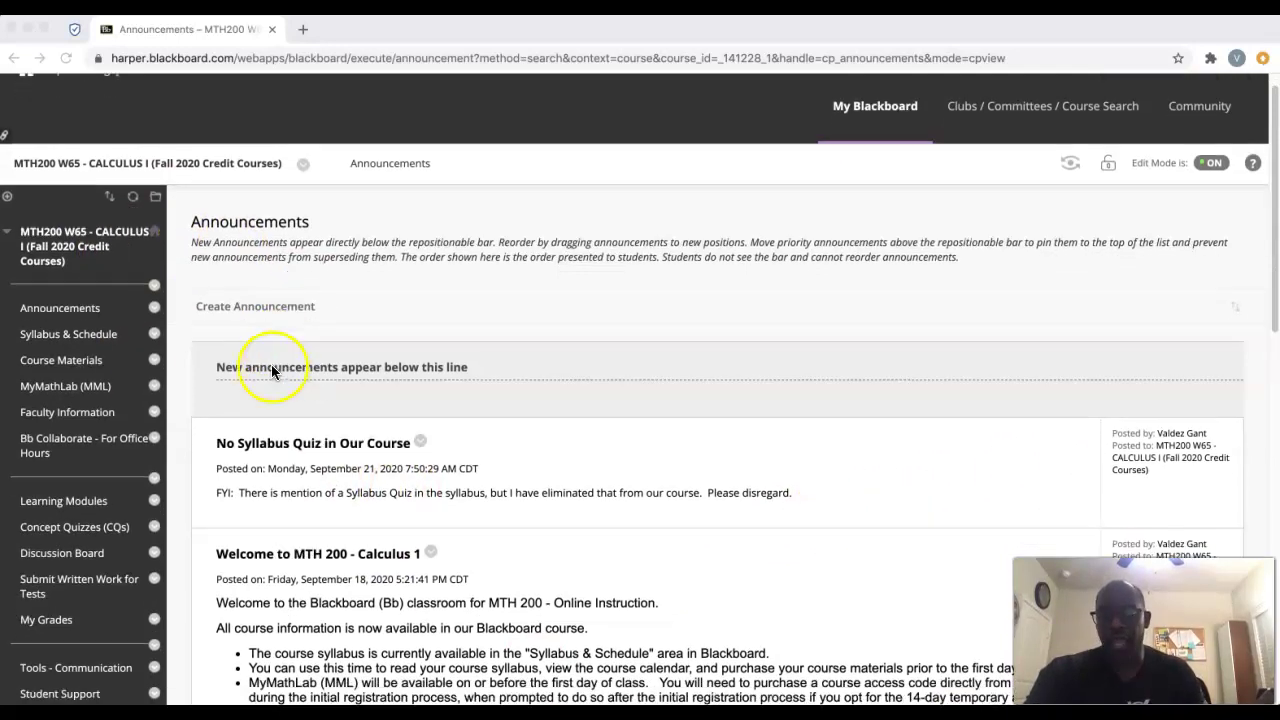
pyautogui.scroll(-1, 270, 373)
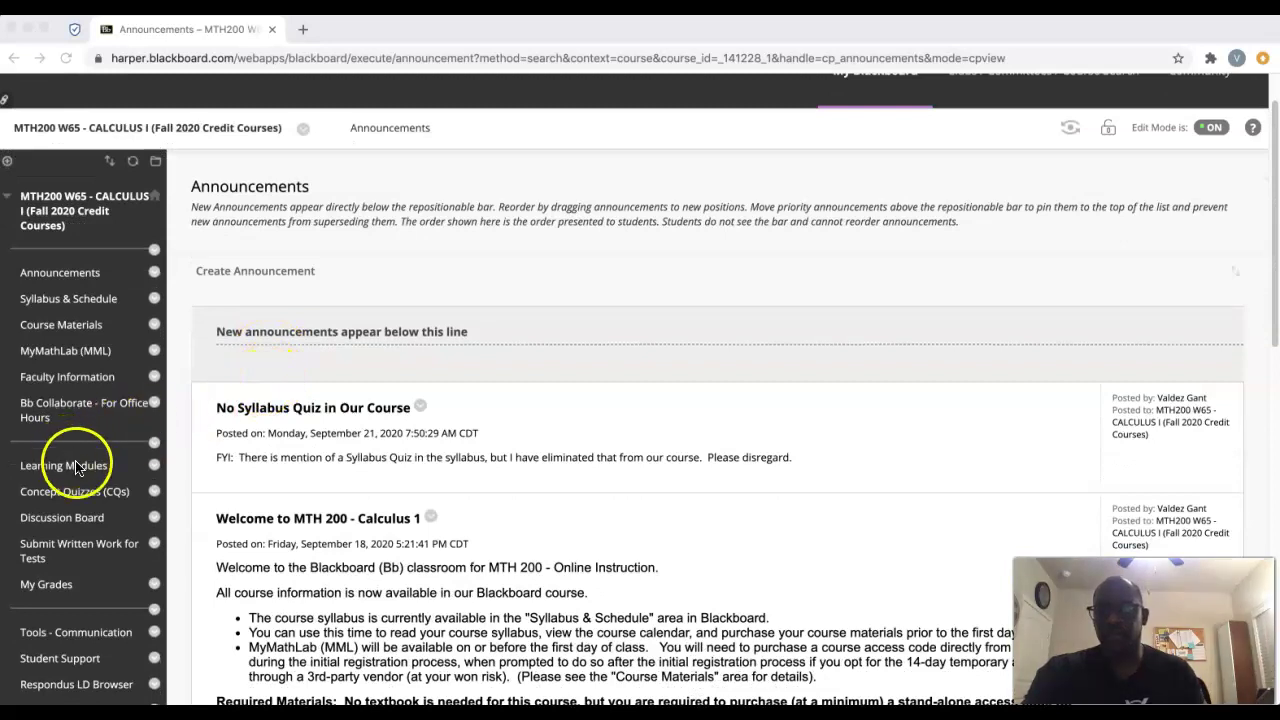
pyautogui.scroll(-1, 80, 462)
pyautogui.click(84, 454)
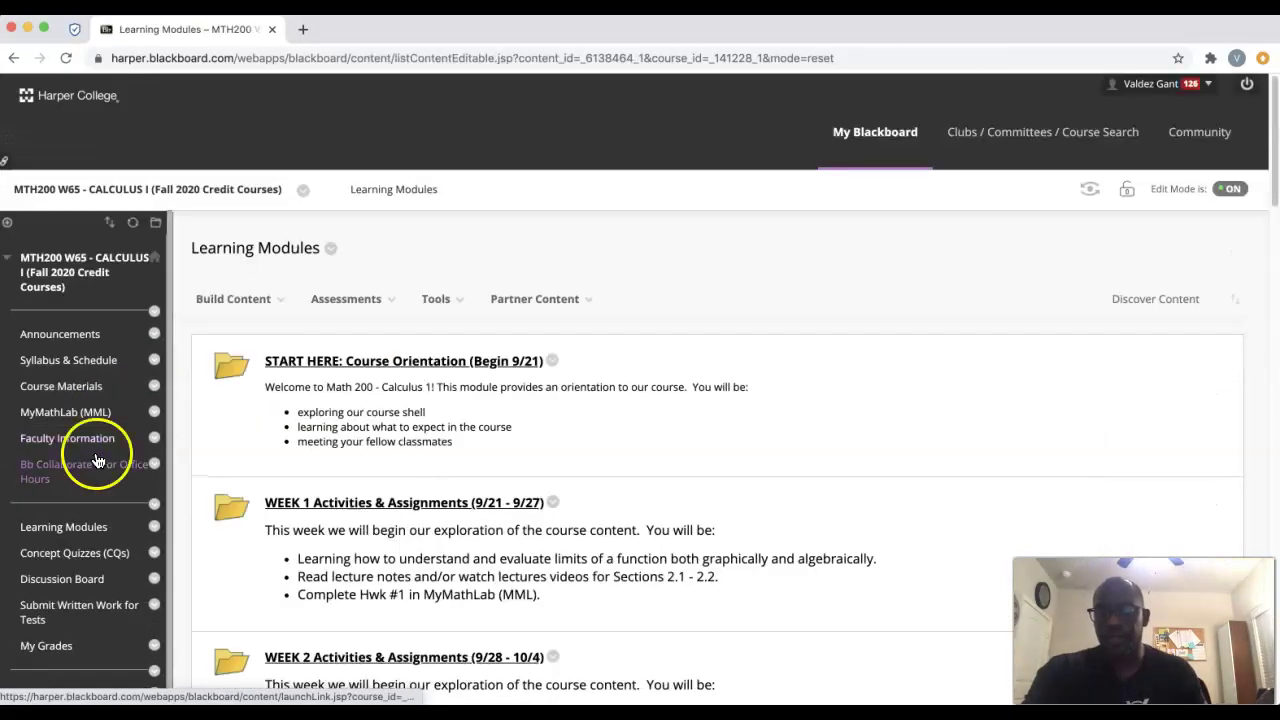
# Step: Open the WEEK 4 Activities & Assignments (10/12 - 10/18) folder
pyautogui.scroll(-2, 650, 420)
pyautogui.scroll(-2, 660, 412)
pyautogui.click(233, 91)
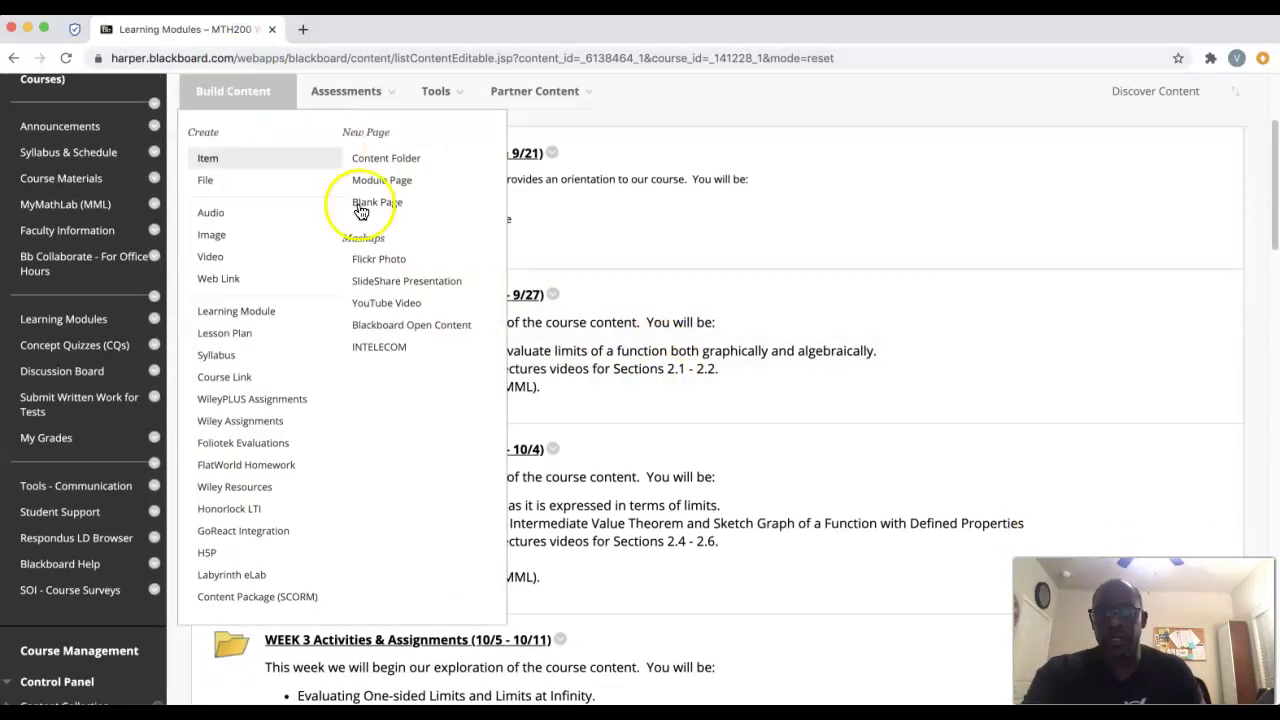
pyautogui.scroll(-7, 786, 429)
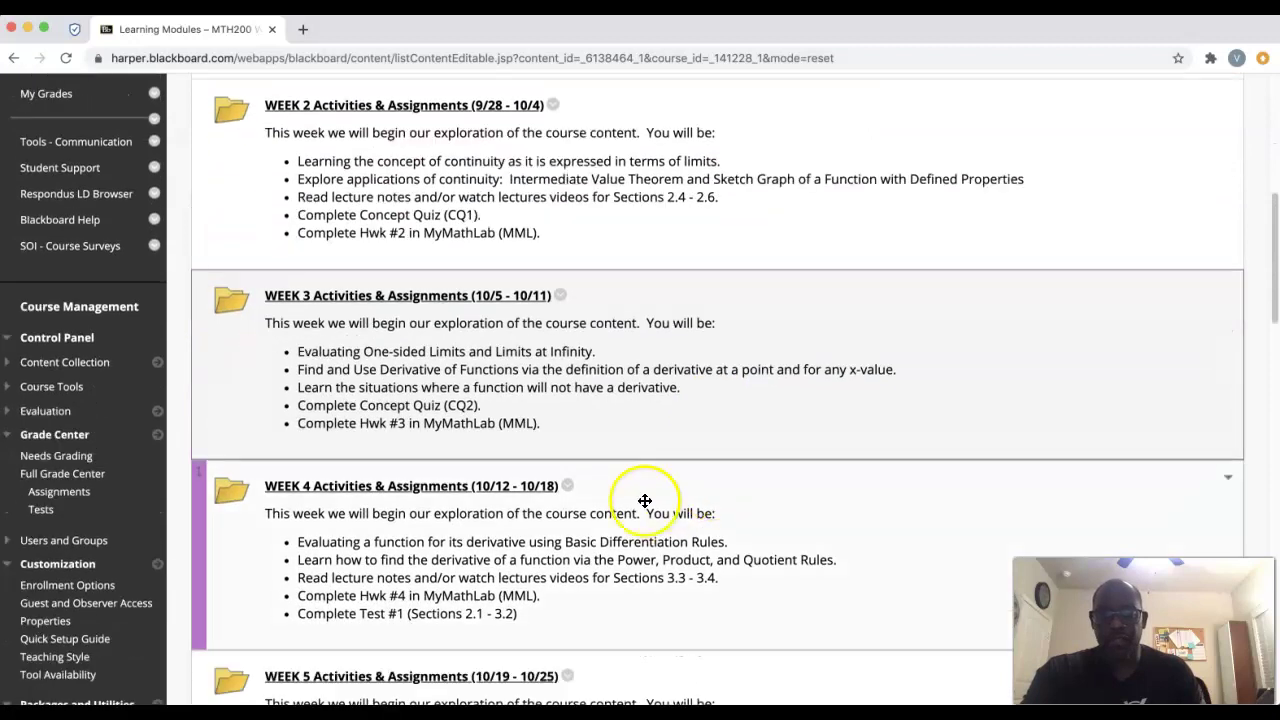
pyautogui.click(372, 487)
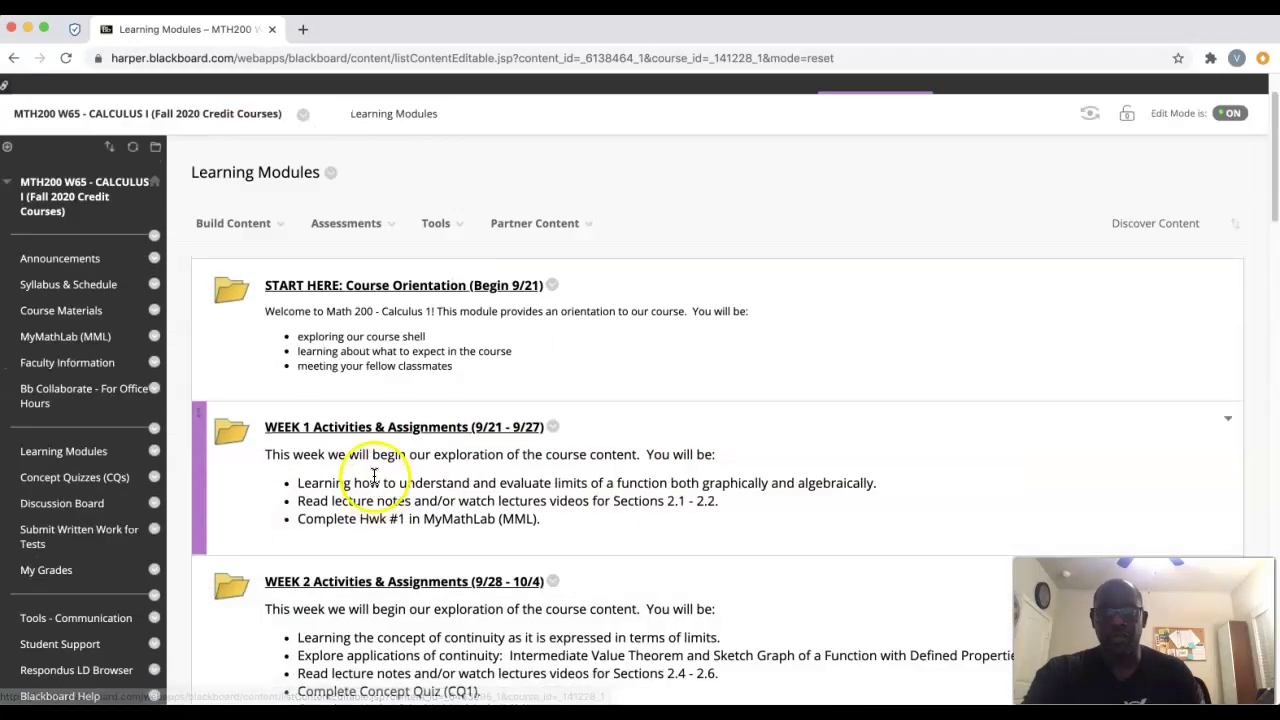
pyautogui.scroll(-8, 390, 600)
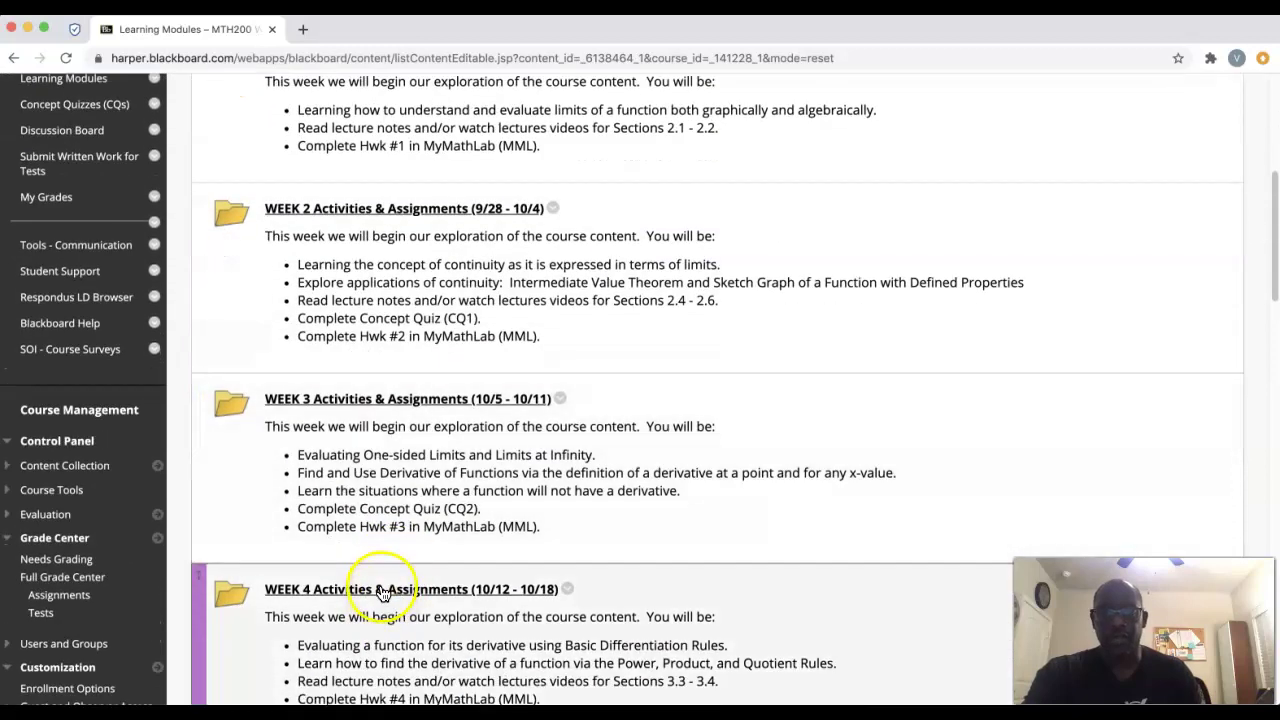
pyautogui.click(383, 591)
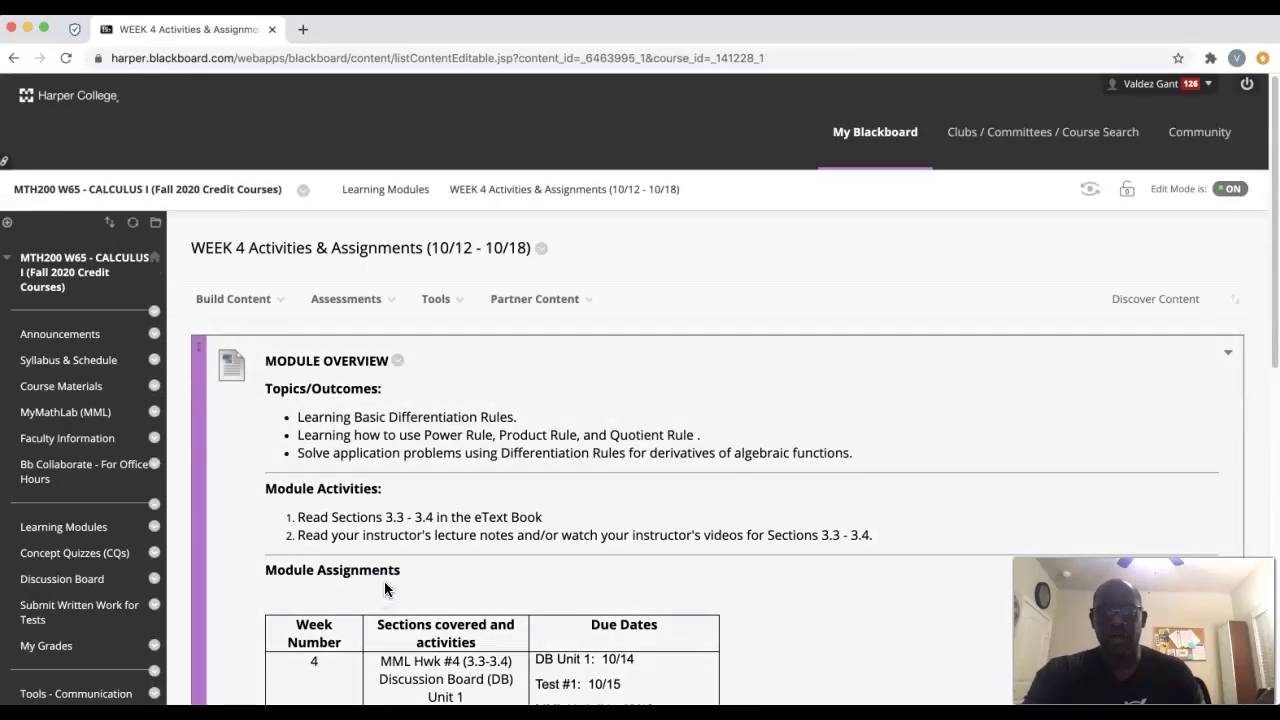
# Step: Open the Module Activities & Assignments folder of Week 4 and review the items it lists
pyautogui.scroll(-9, 664, 519)
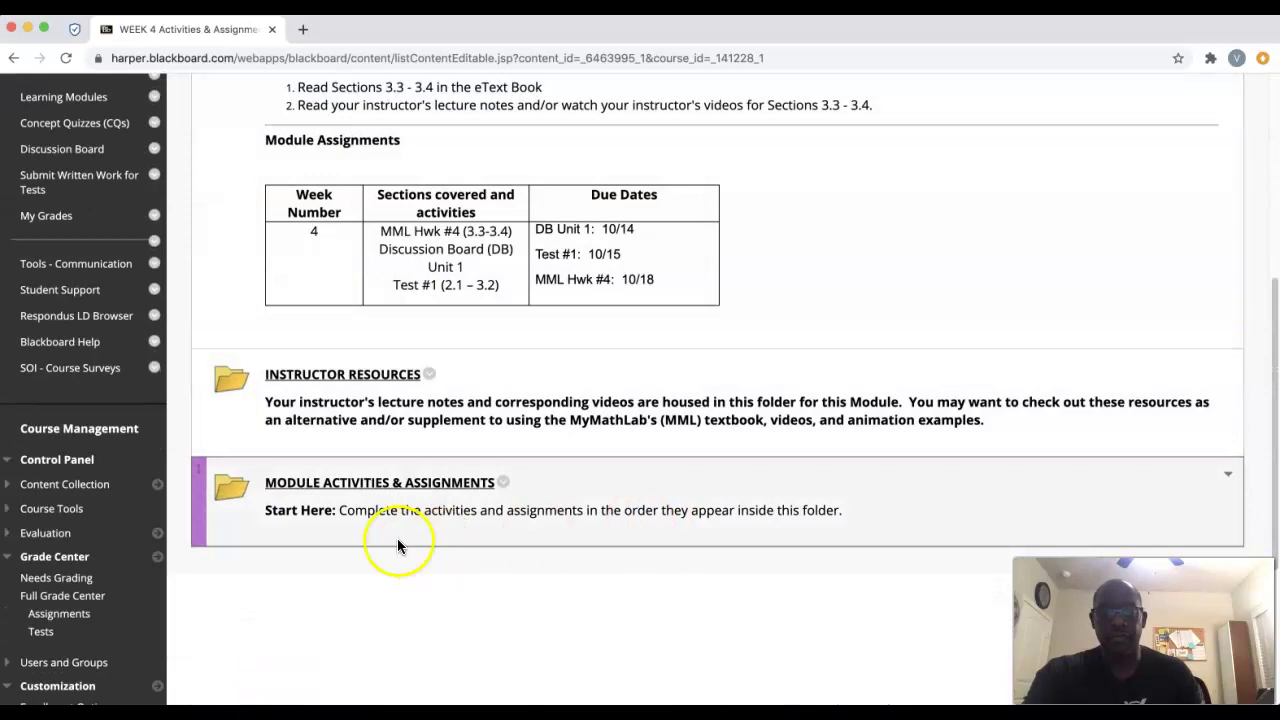
pyautogui.click(361, 486)
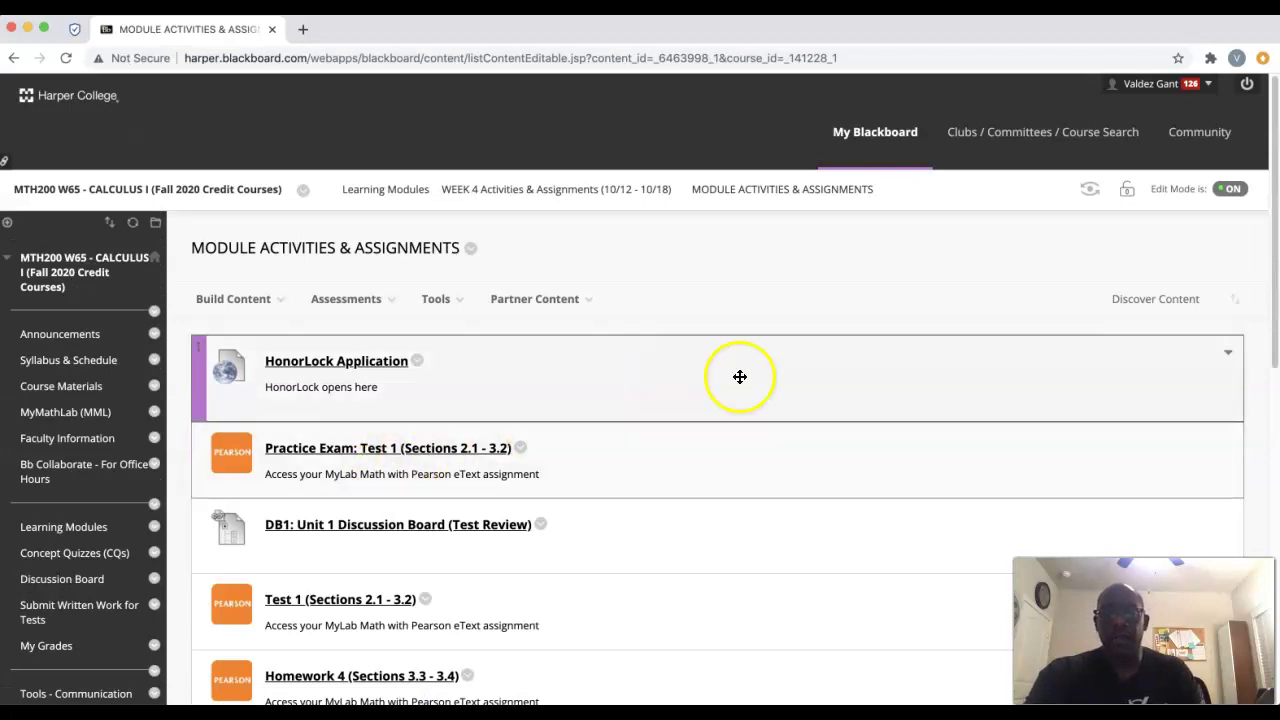
pyautogui.scroll(-2, 577, 408)
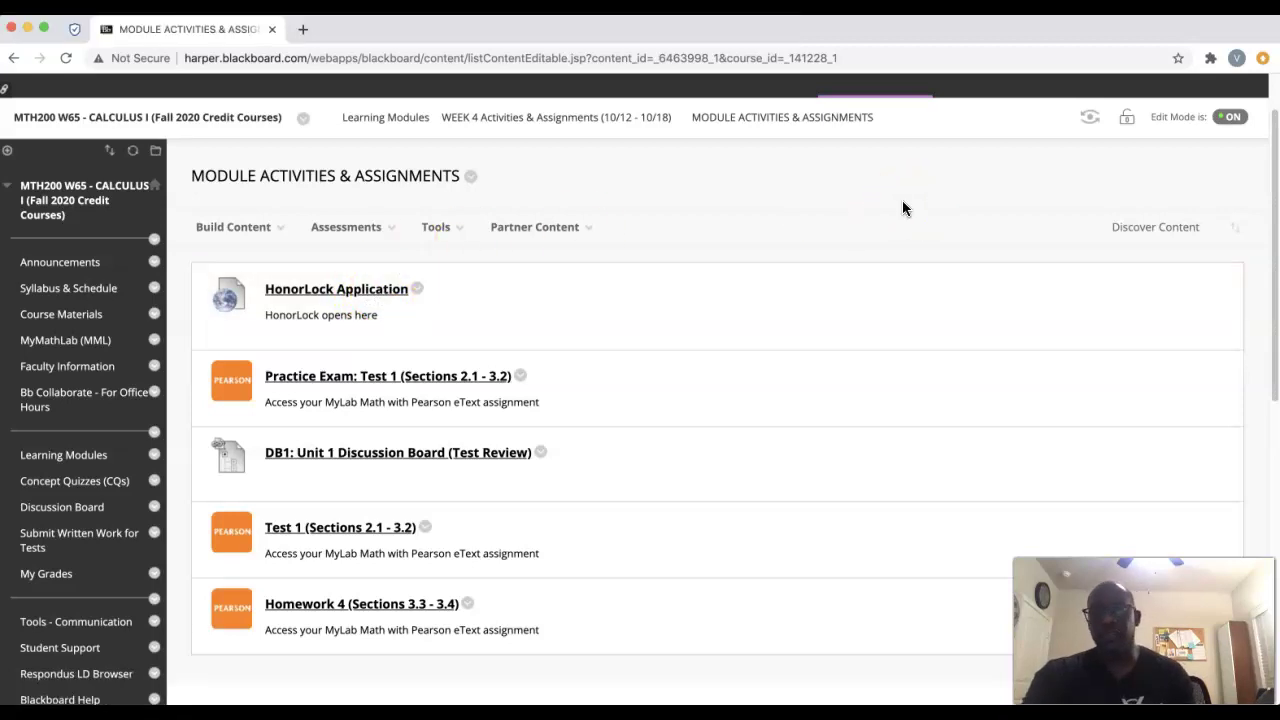
# Step: Switch the course to student preview and open the Module Activities & Assignments folder of Week 4 in Learning Modules
pyautogui.click(1090, 117)
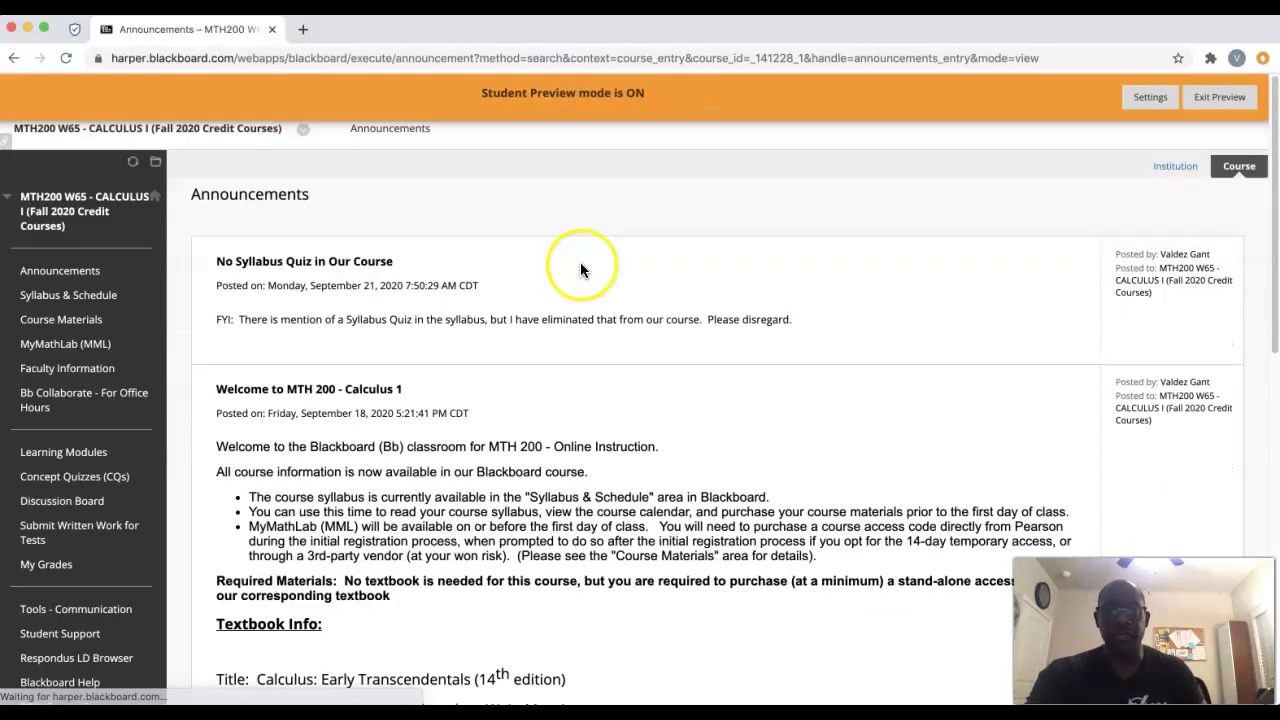
pyautogui.click(63, 452)
pyautogui.scroll(-6, 330, 465)
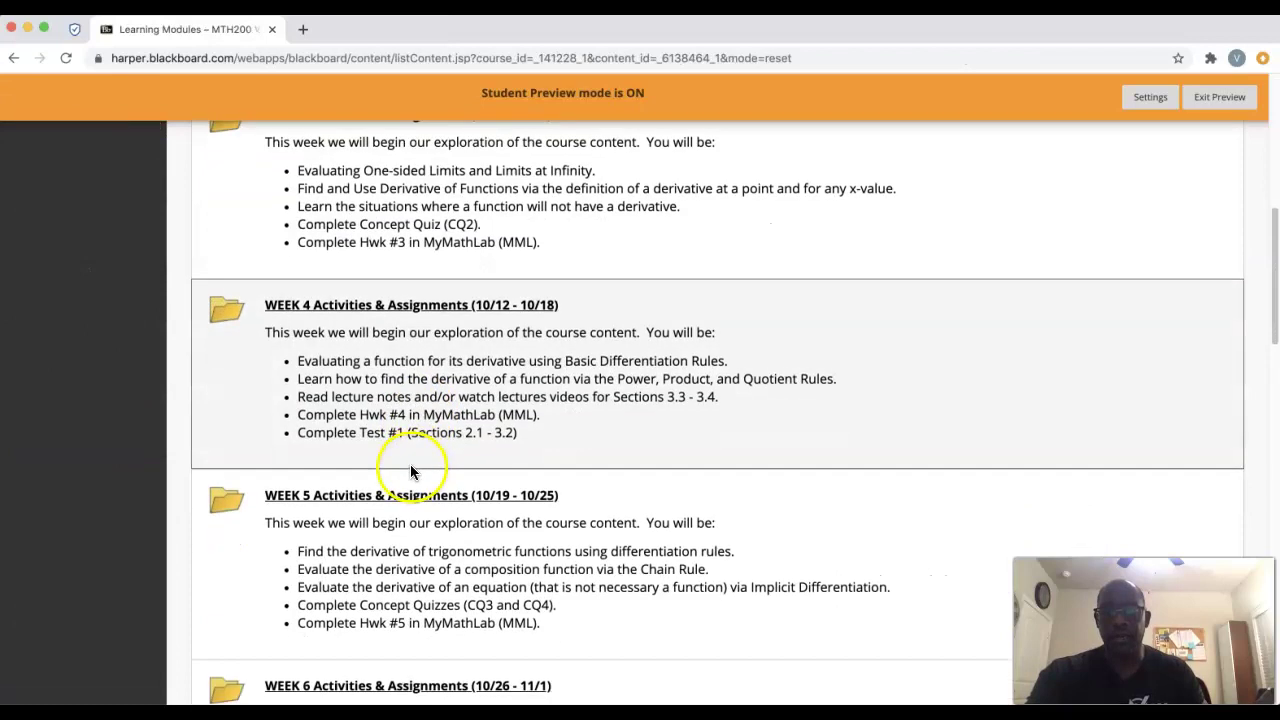
pyautogui.click(375, 308)
pyautogui.scroll(-5, 440, 330)
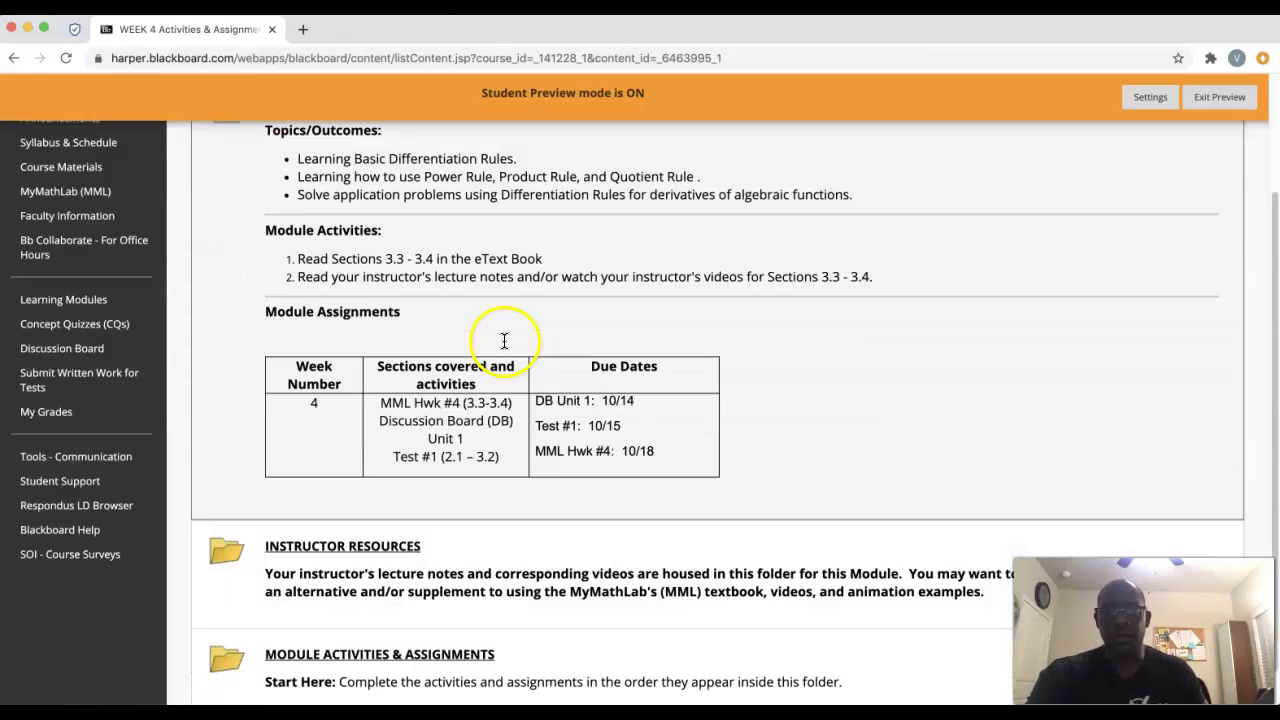
pyautogui.click(372, 614)
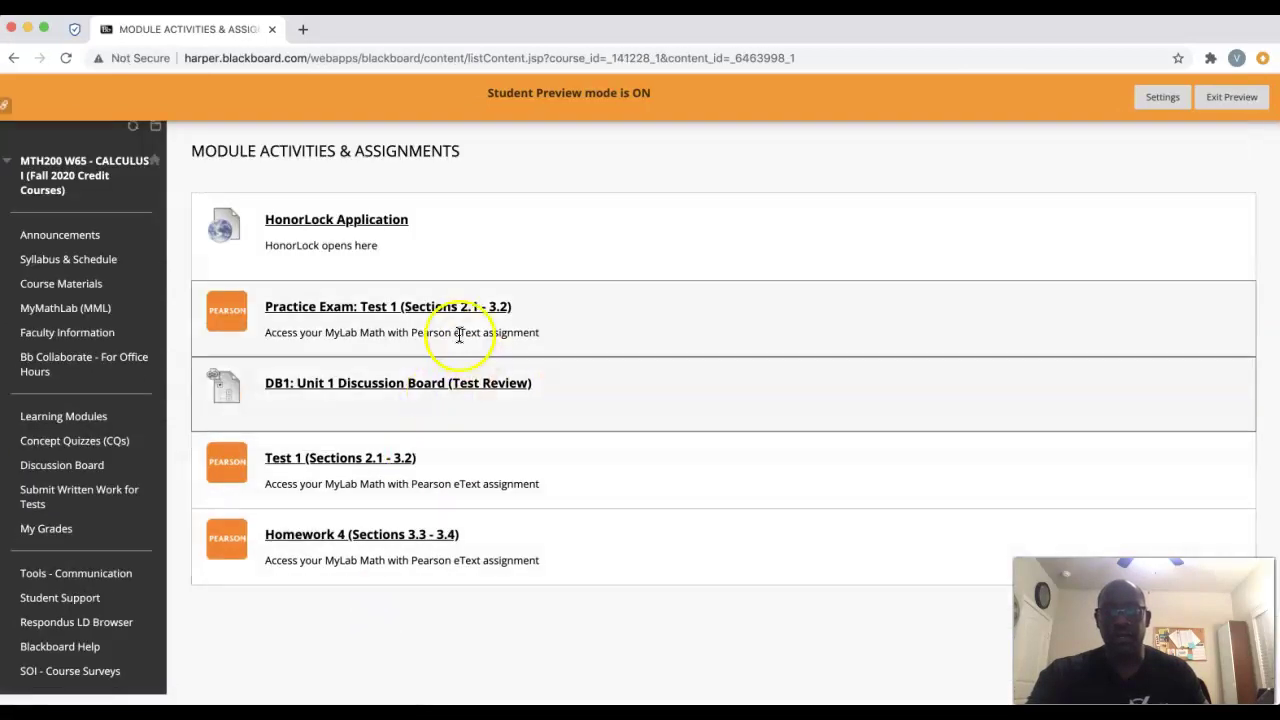
# Step: Open the HonorLock Application and launch proctoring for Practice Exam: Test 1 (Sections 2.1 - 3.2)
pyautogui.click(372, 222)
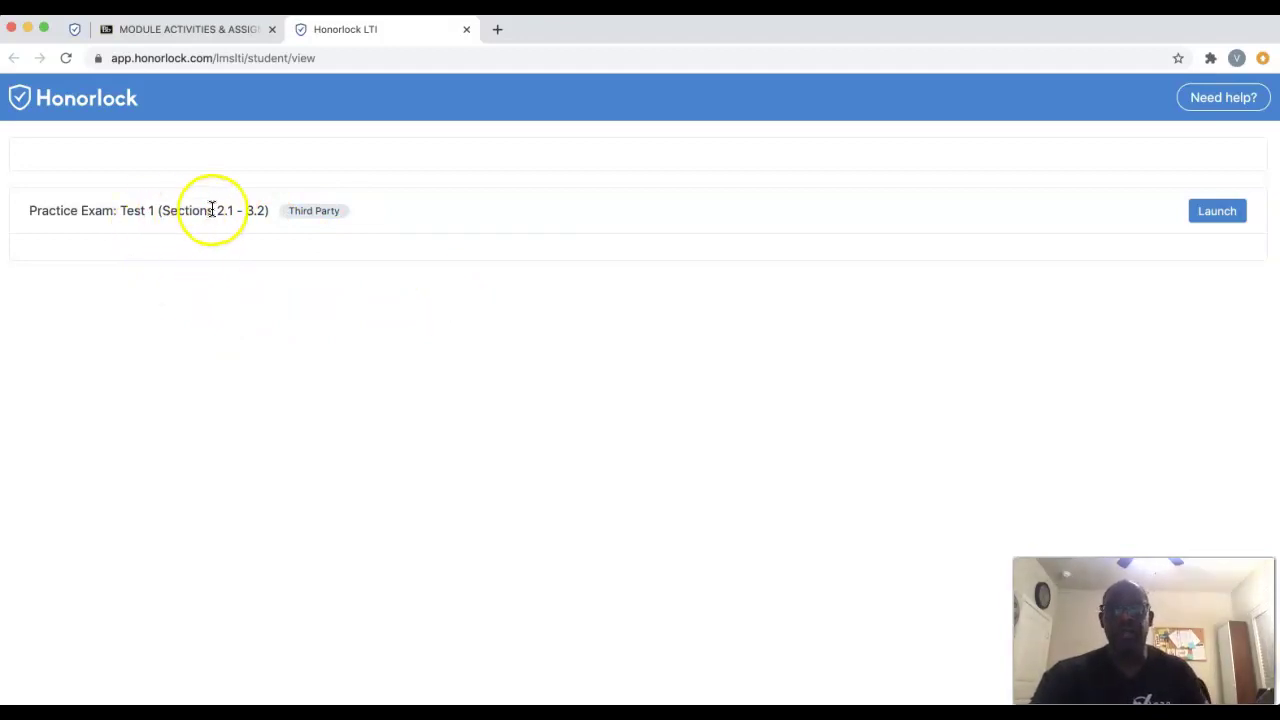
pyautogui.click(1217, 213)
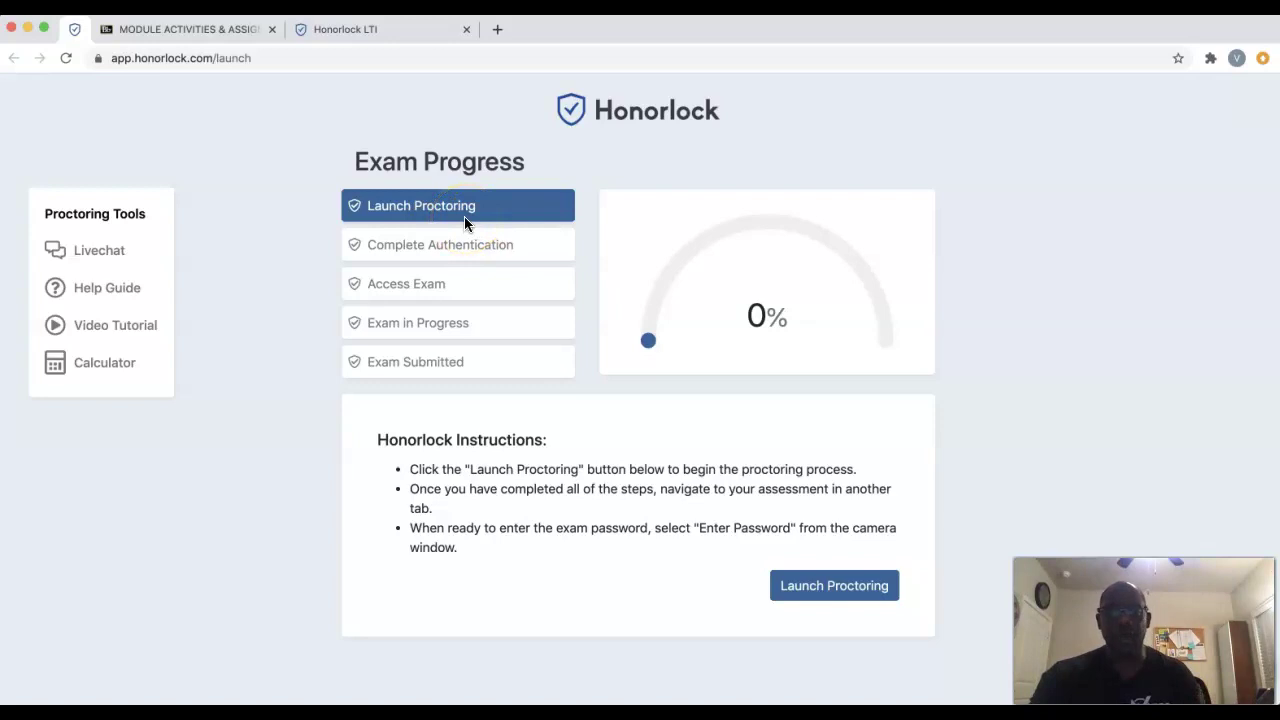
pyautogui.click(830, 593)
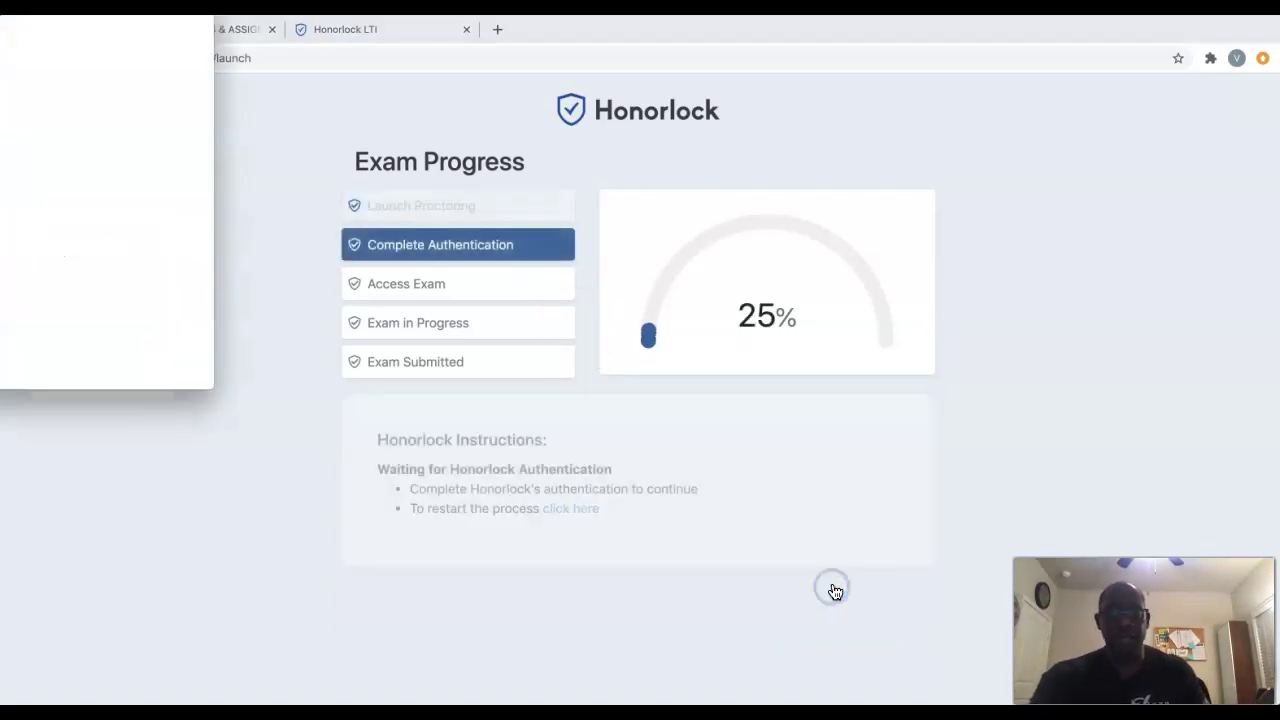
# Step: Move the Honorlock Proctoring window toward the middle of the page and take the face photo
pyautogui.moveTo(185, 3); pyautogui.dragTo(811, 43)
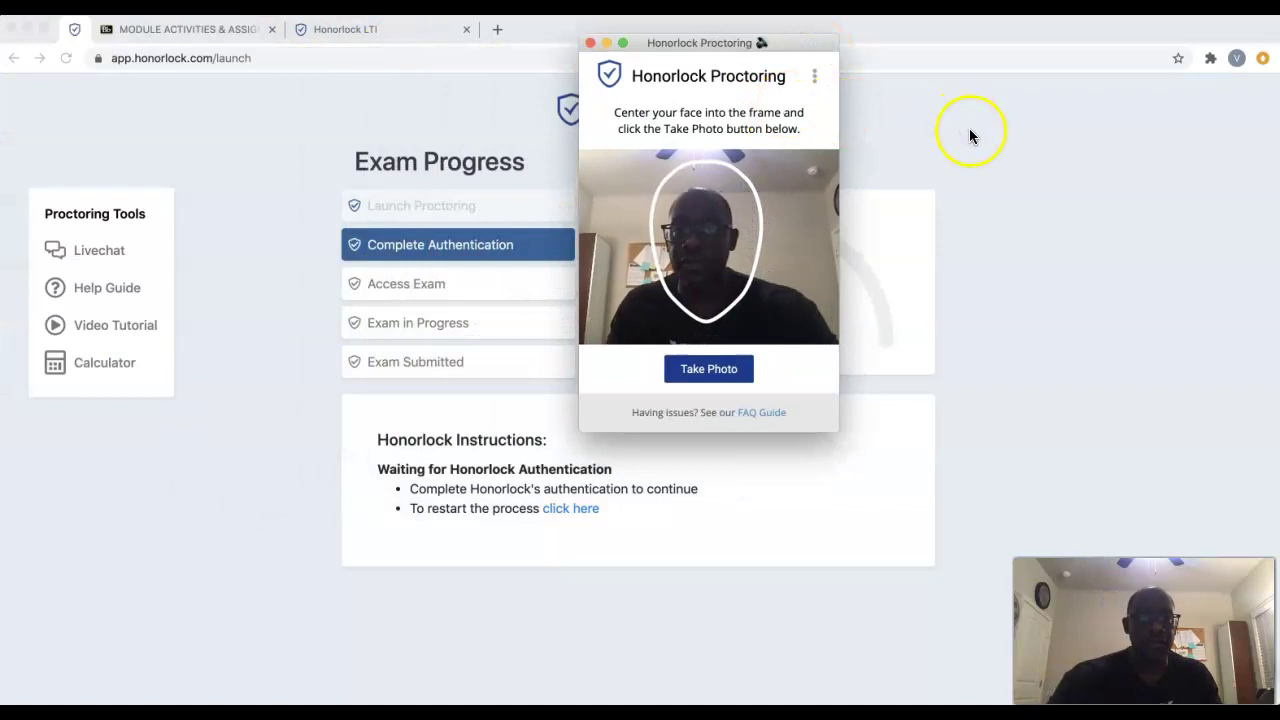
pyautogui.click(706, 371)
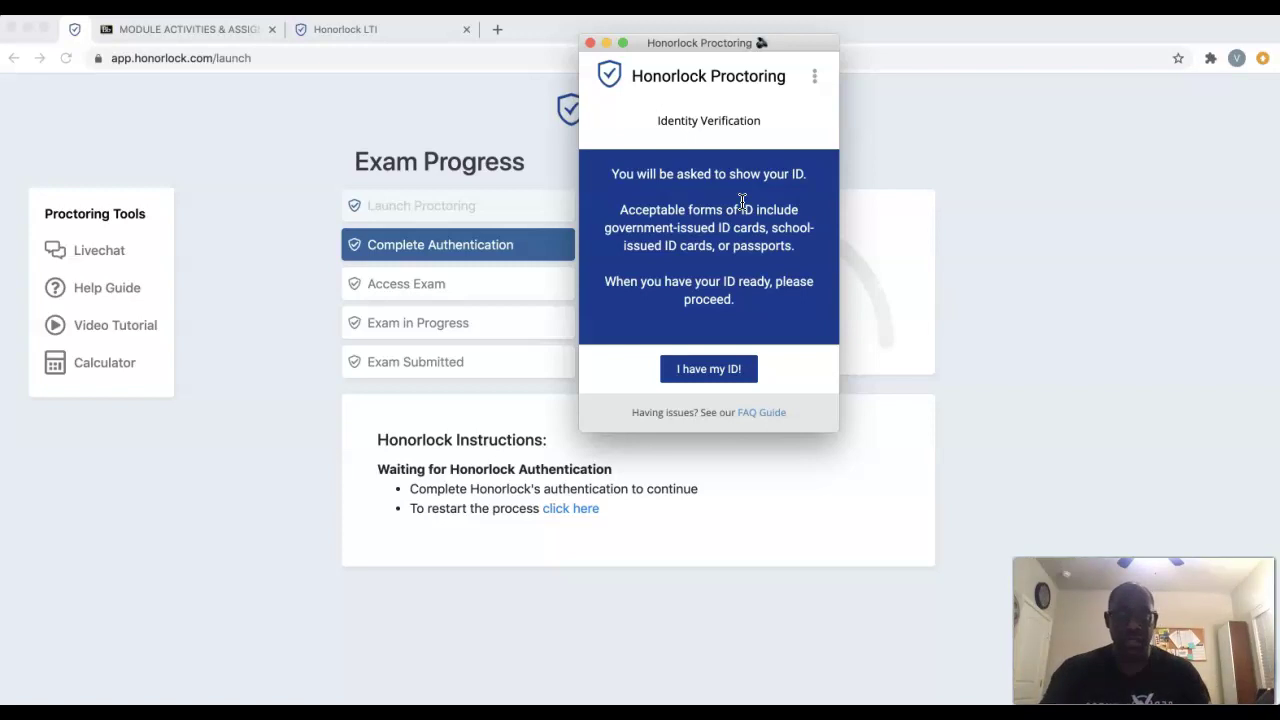
# Step: Take the ID photo for identity verification, retaking it with the front of the card facing the camera
pyautogui.click(708, 372)
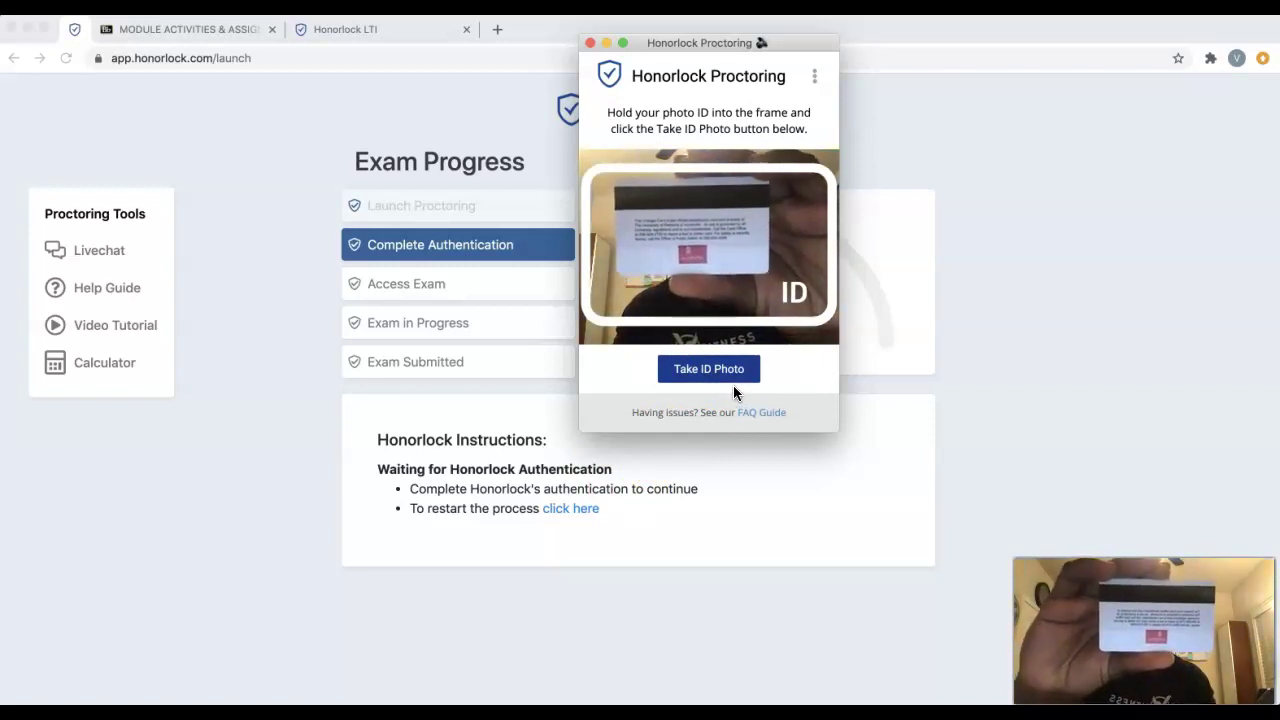
pyautogui.click(733, 370)
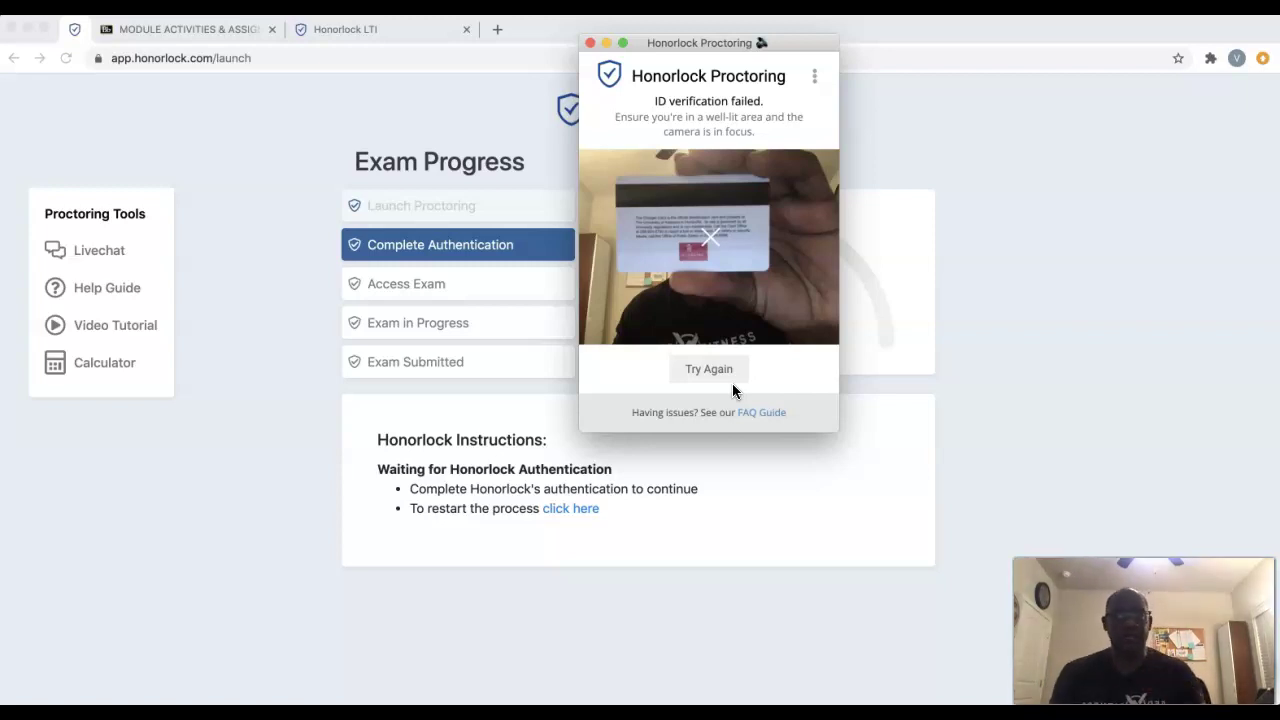
pyautogui.click(718, 376)
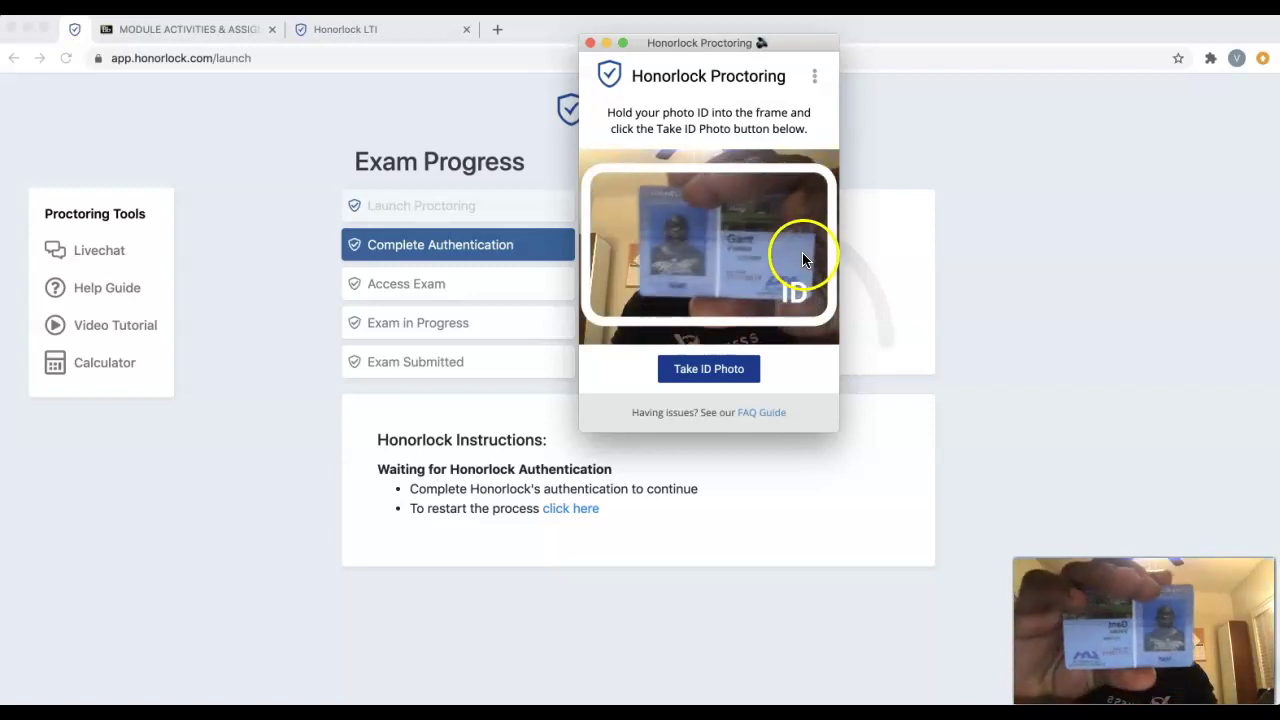
pyautogui.click(730, 370)
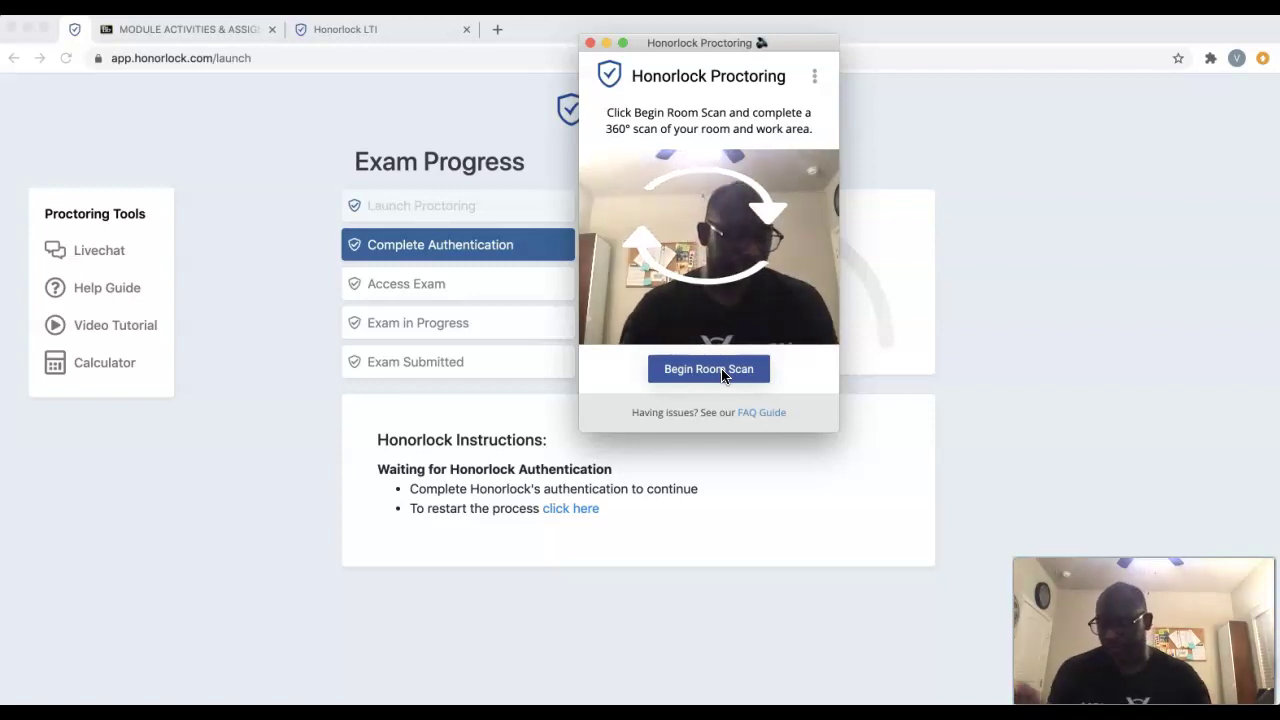
# Step: Record the 360° room scan including the work area and submit it
pyautogui.click(866, 240)
pyautogui.click(745, 370)
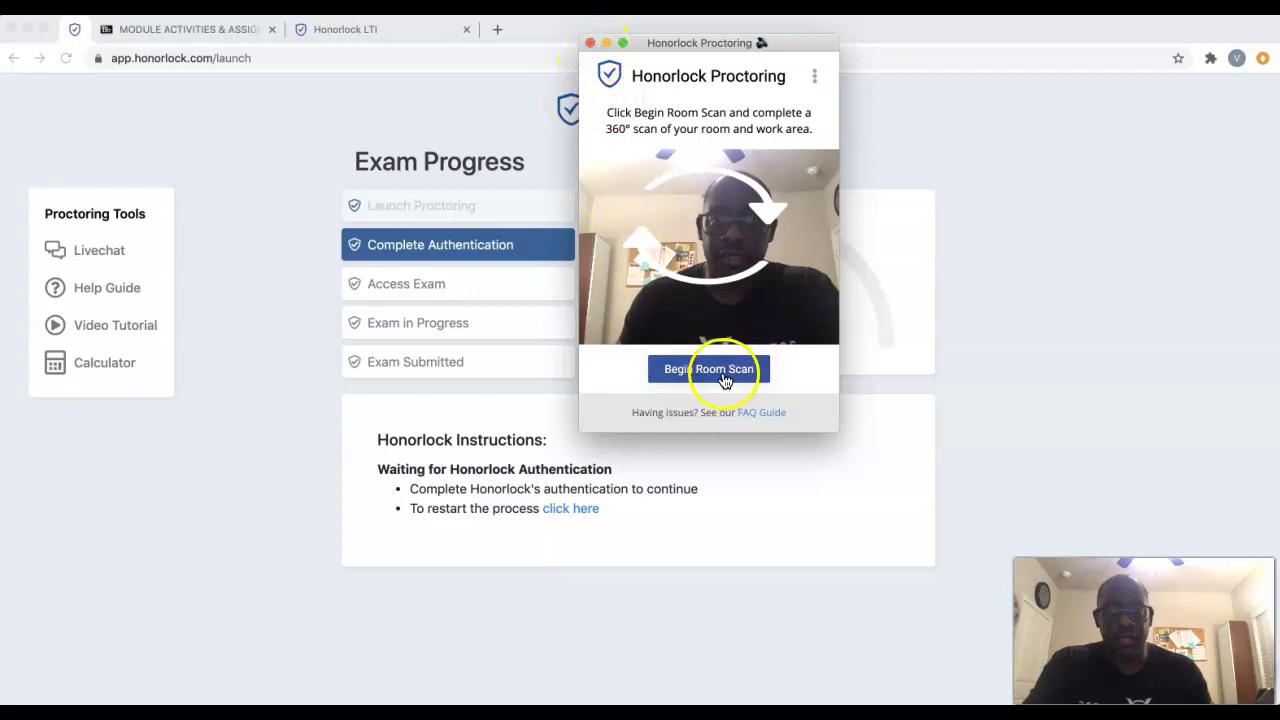
pyautogui.click(720, 374)
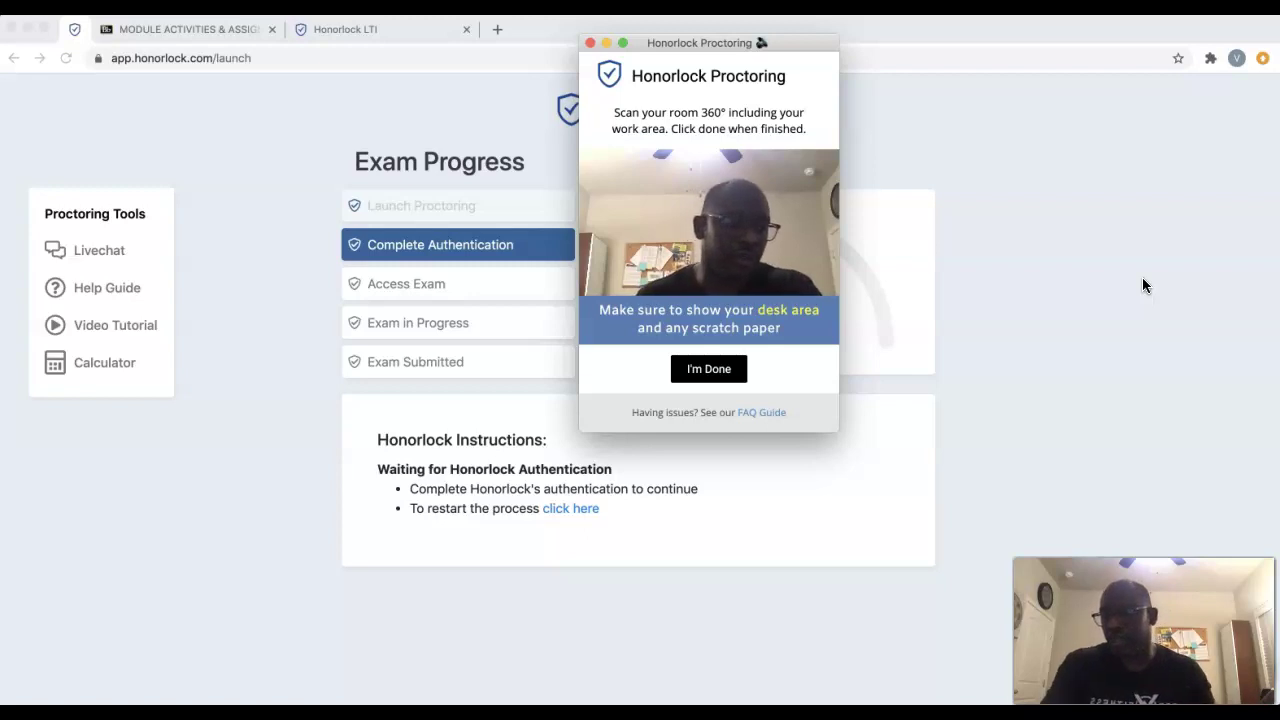
pyautogui.click(700, 376)
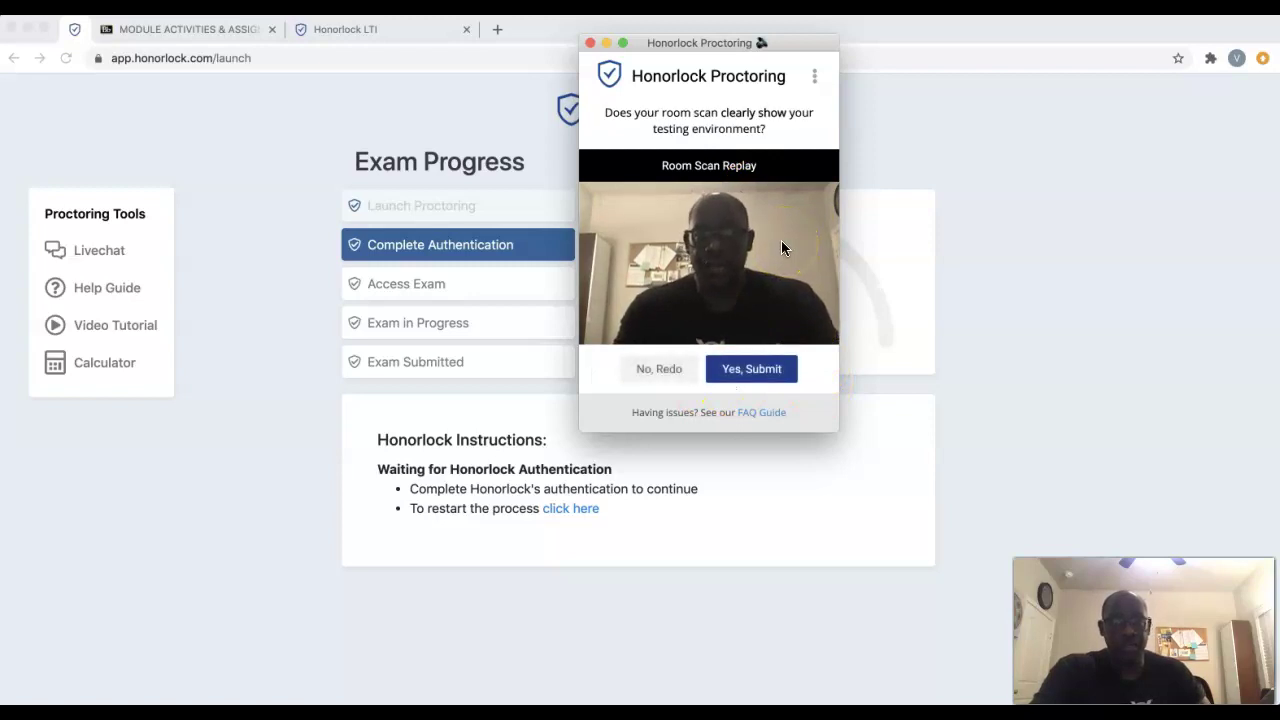
pyautogui.click(758, 371)
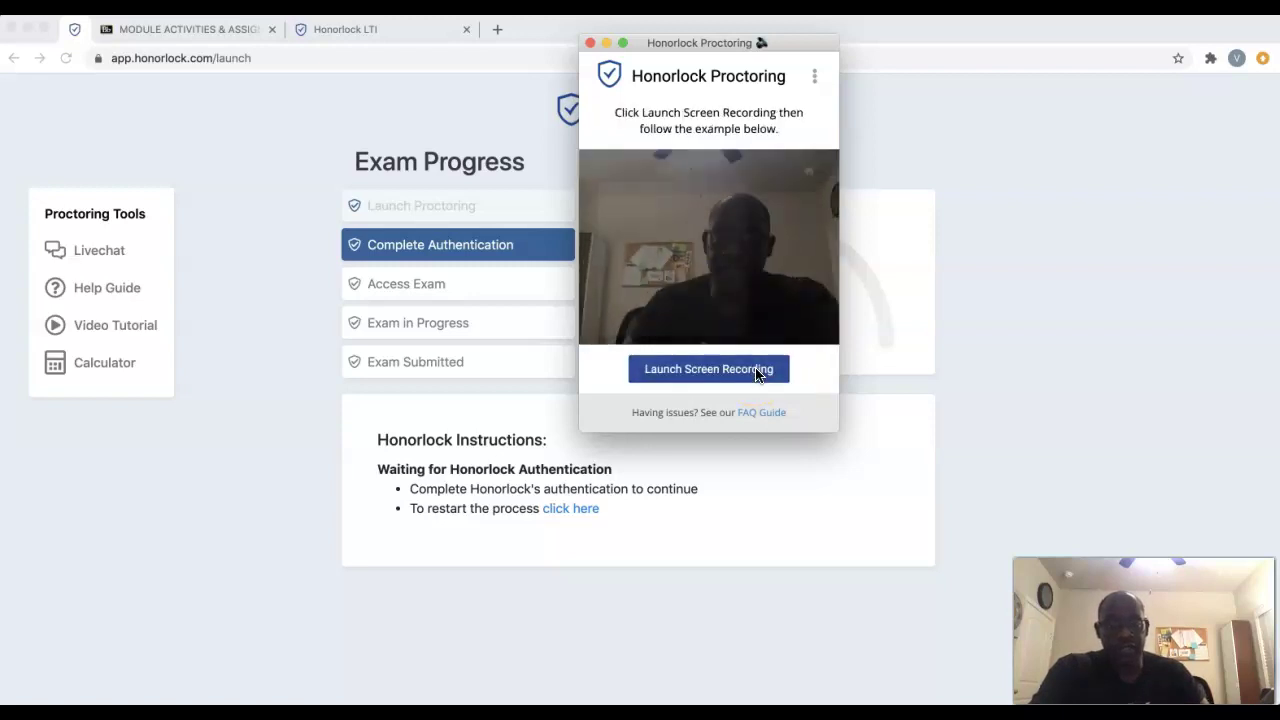
# Step: Launch the proctoring screen recording and share the entire screen with Honorlock
pyautogui.click(714, 376)
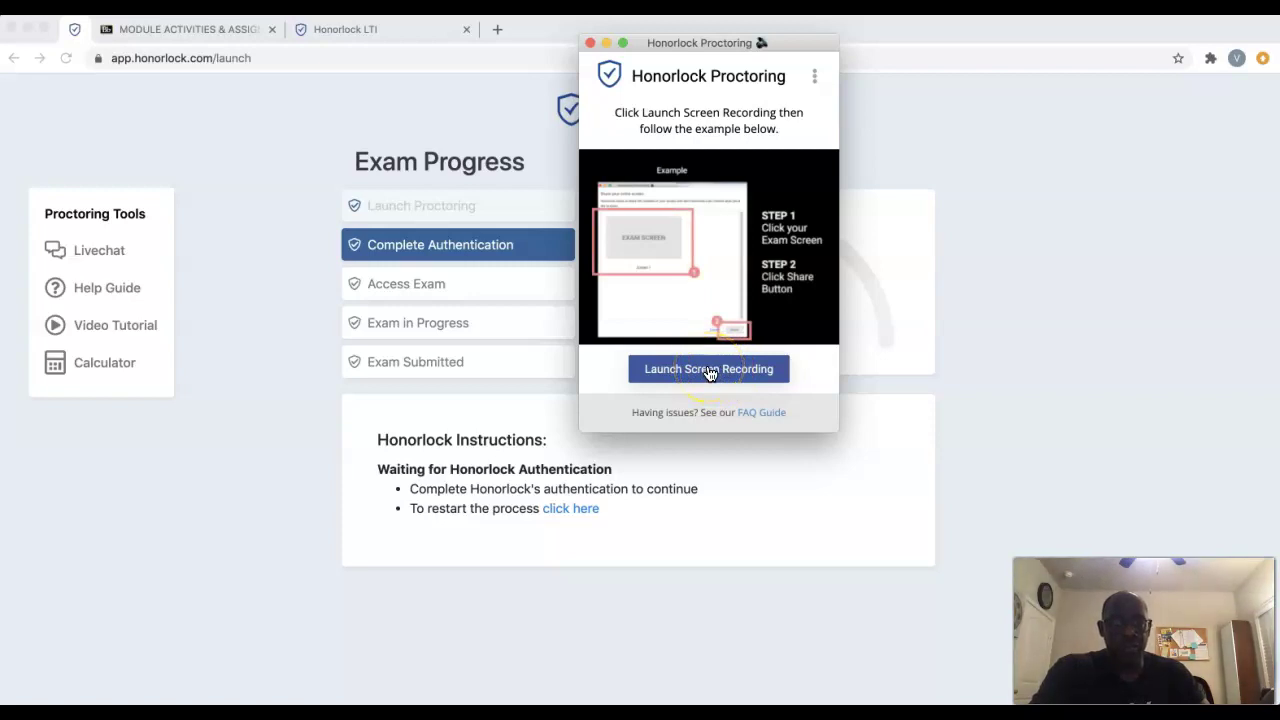
pyautogui.click(708, 370)
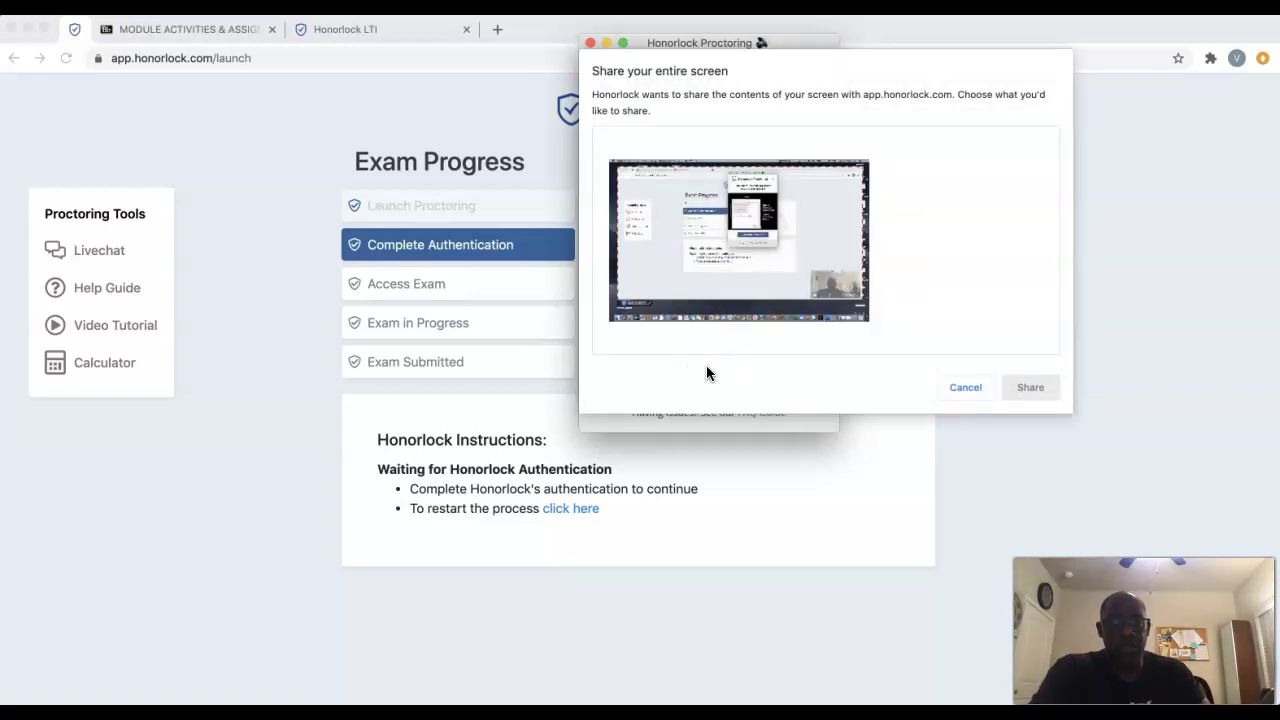
pyautogui.click(746, 268)
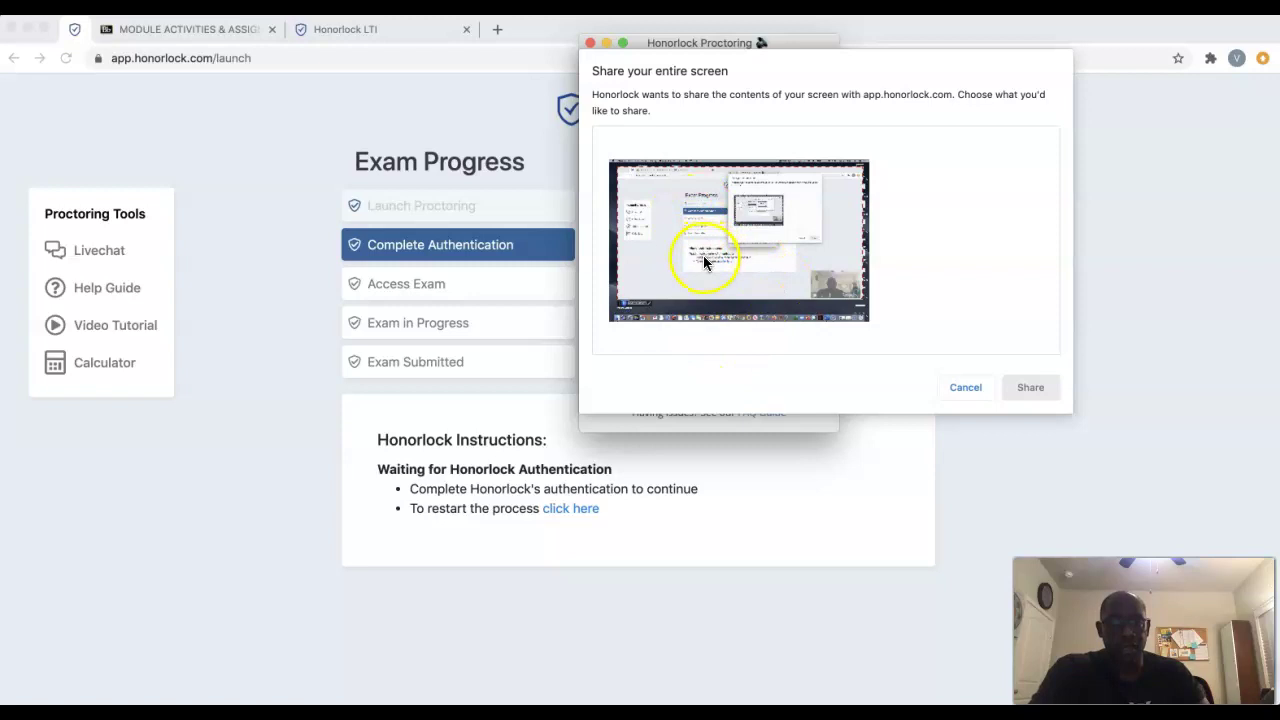
pyautogui.click(703, 258)
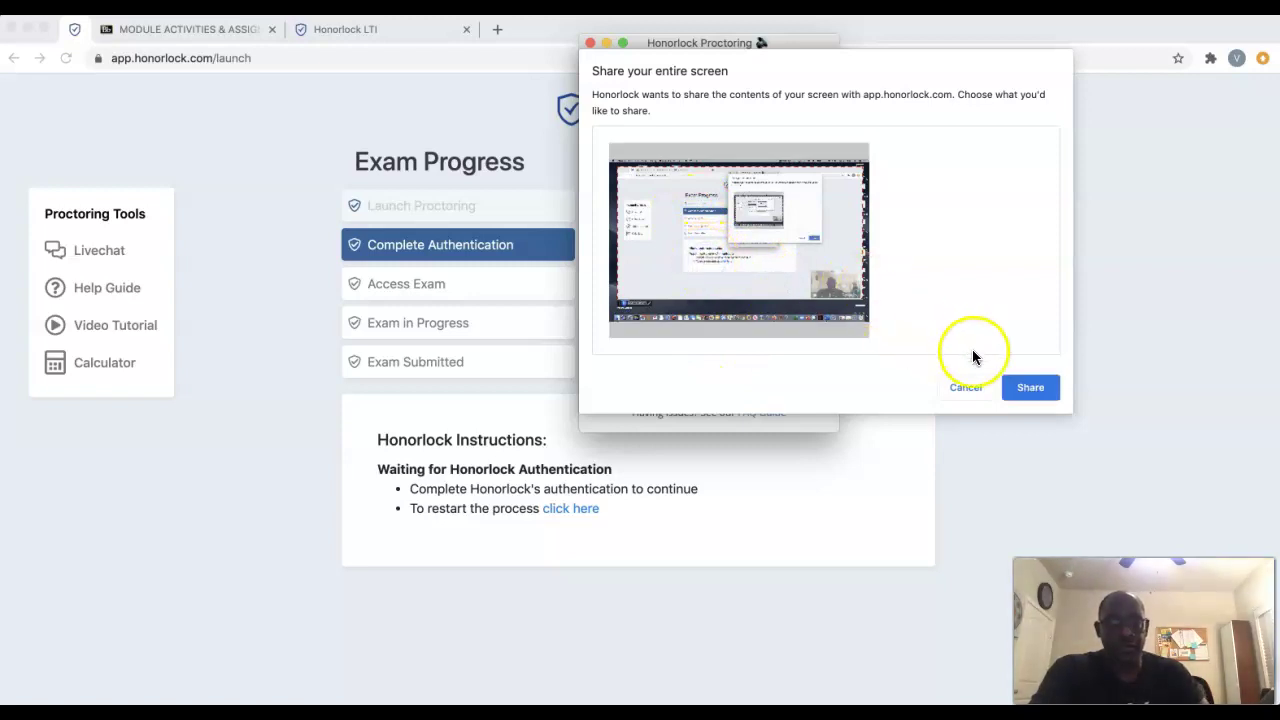
pyautogui.click(1033, 389)
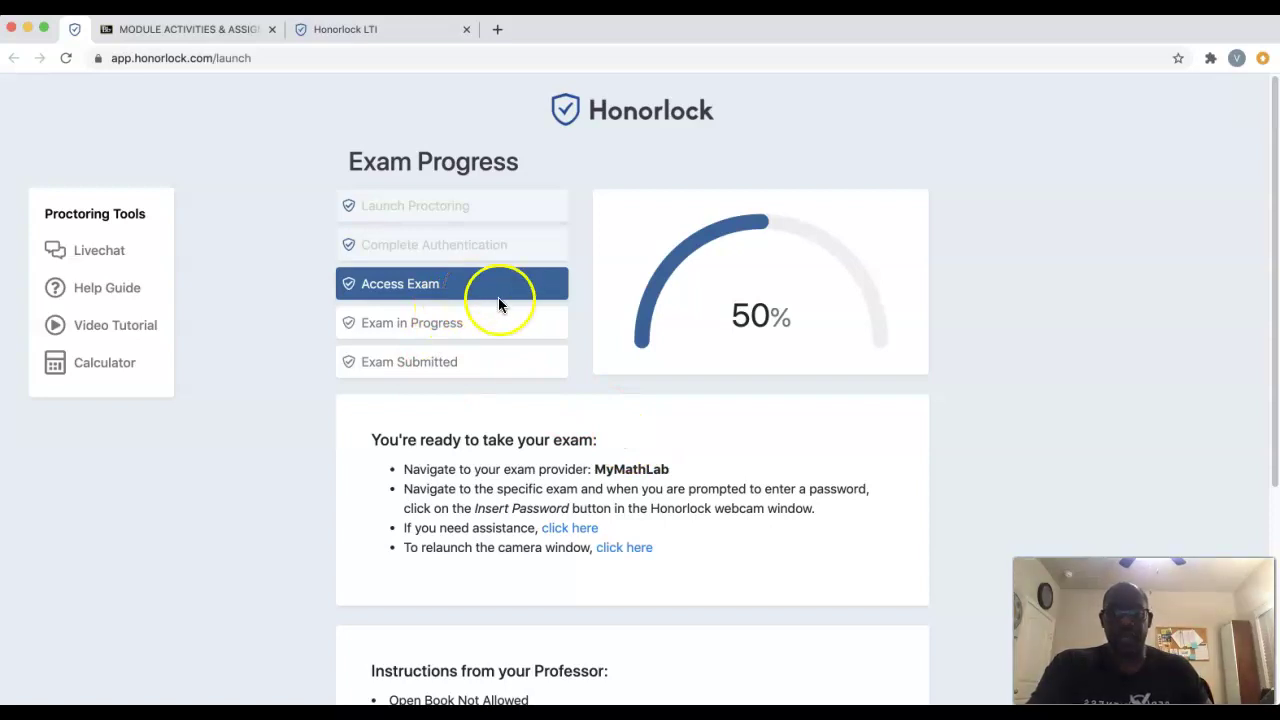
# Step: Review the exam access steps and the professor's instructions for the practice exam
pyautogui.scroll(-5, 762, 460)
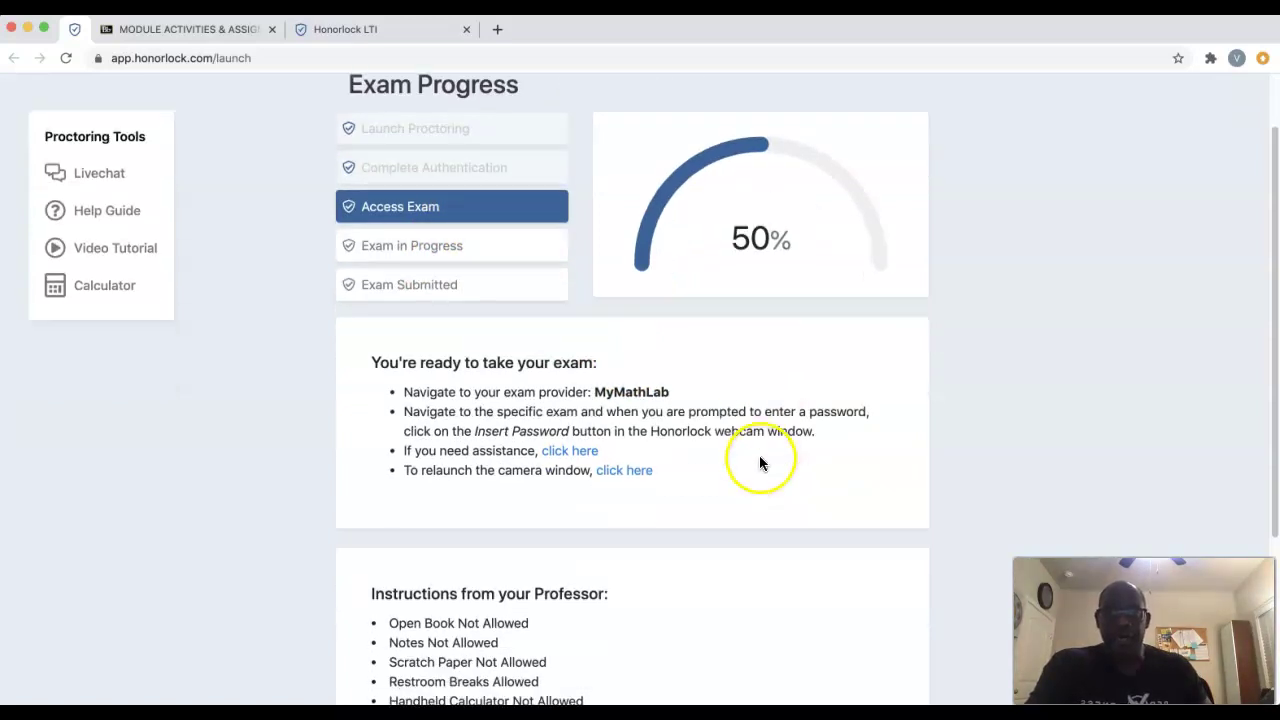
pyautogui.scroll(-1, 673, 458)
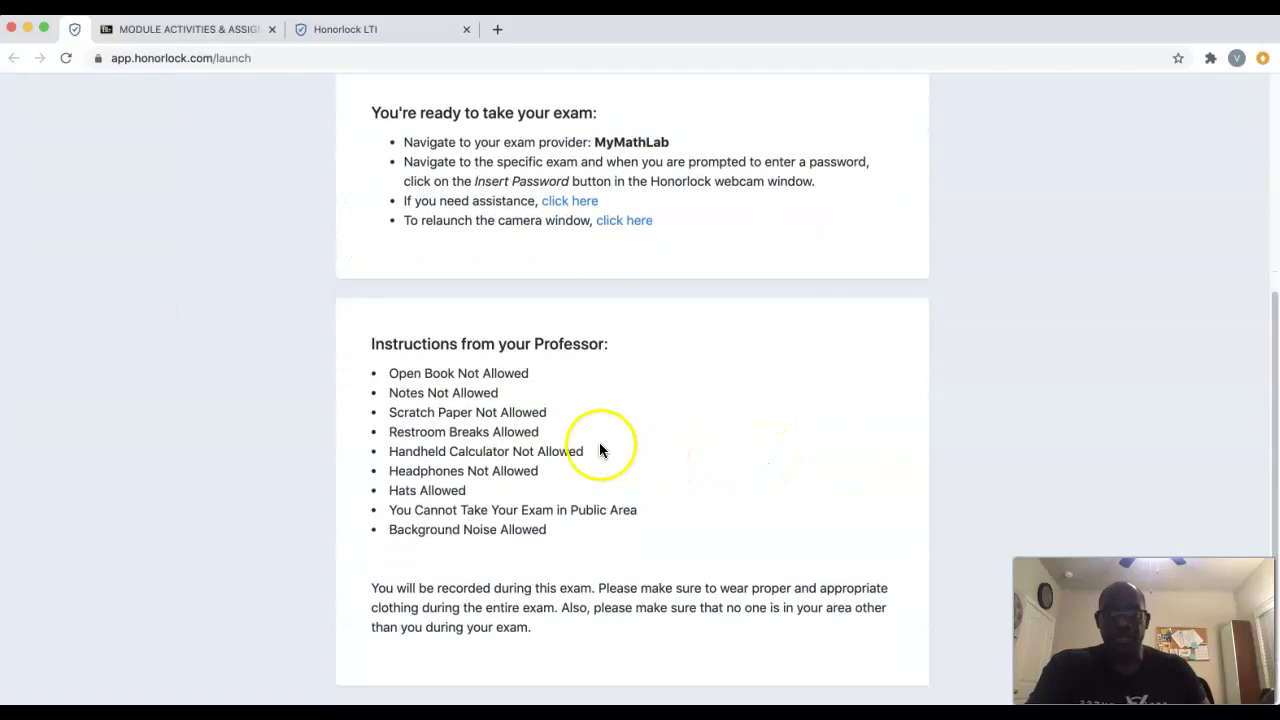
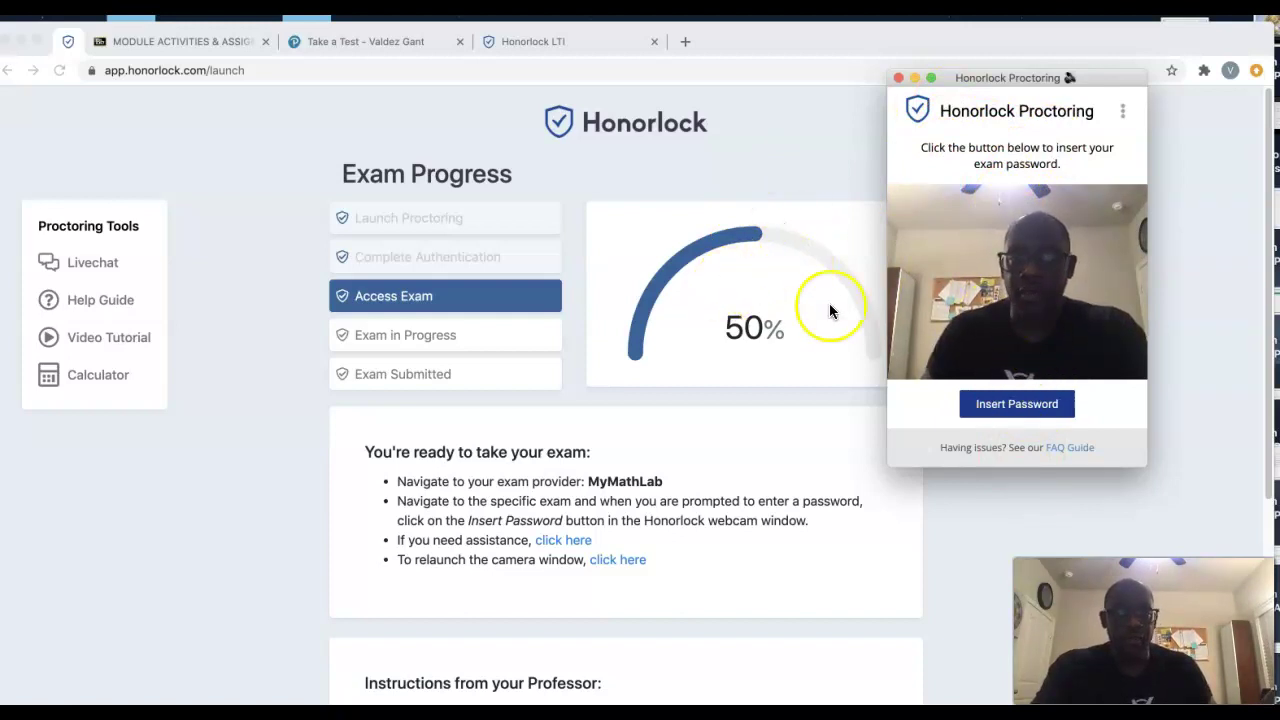
# Step: Switch to the proctored practice exam's password page and insert the exam password through Honorlock Proctoring
pyautogui.click(1003, 410)
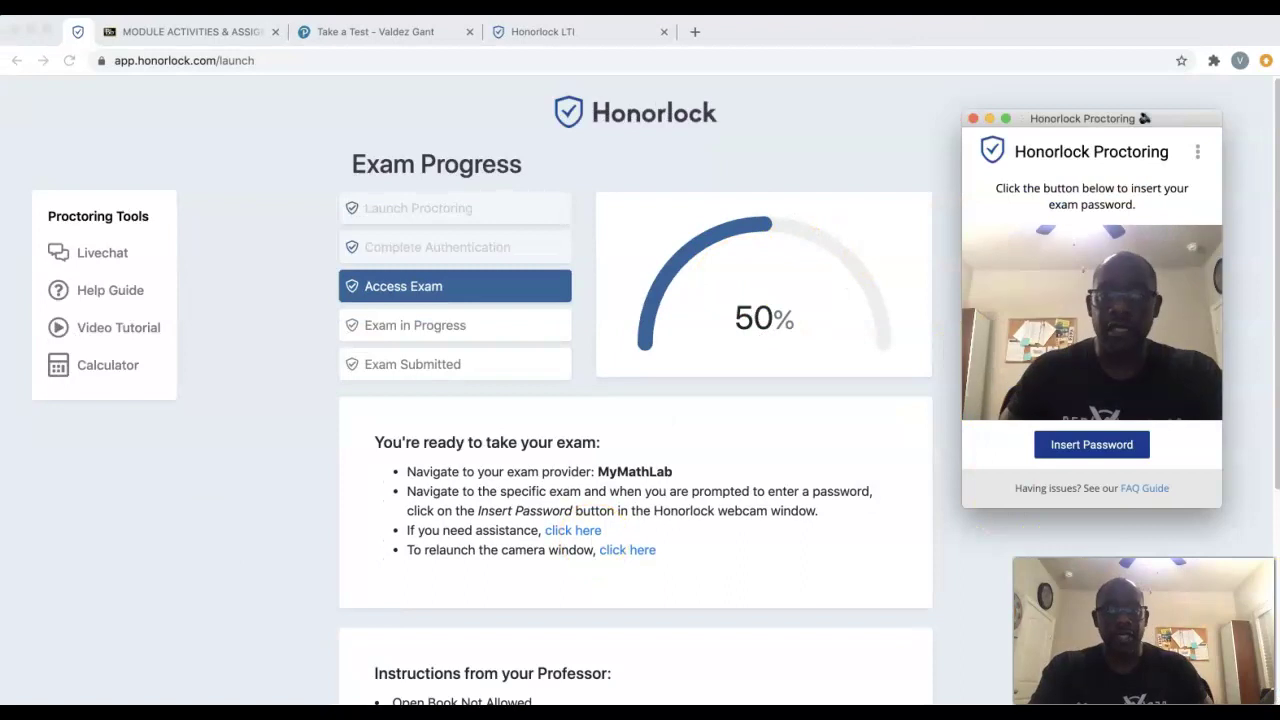
pyautogui.click(1059, 141)
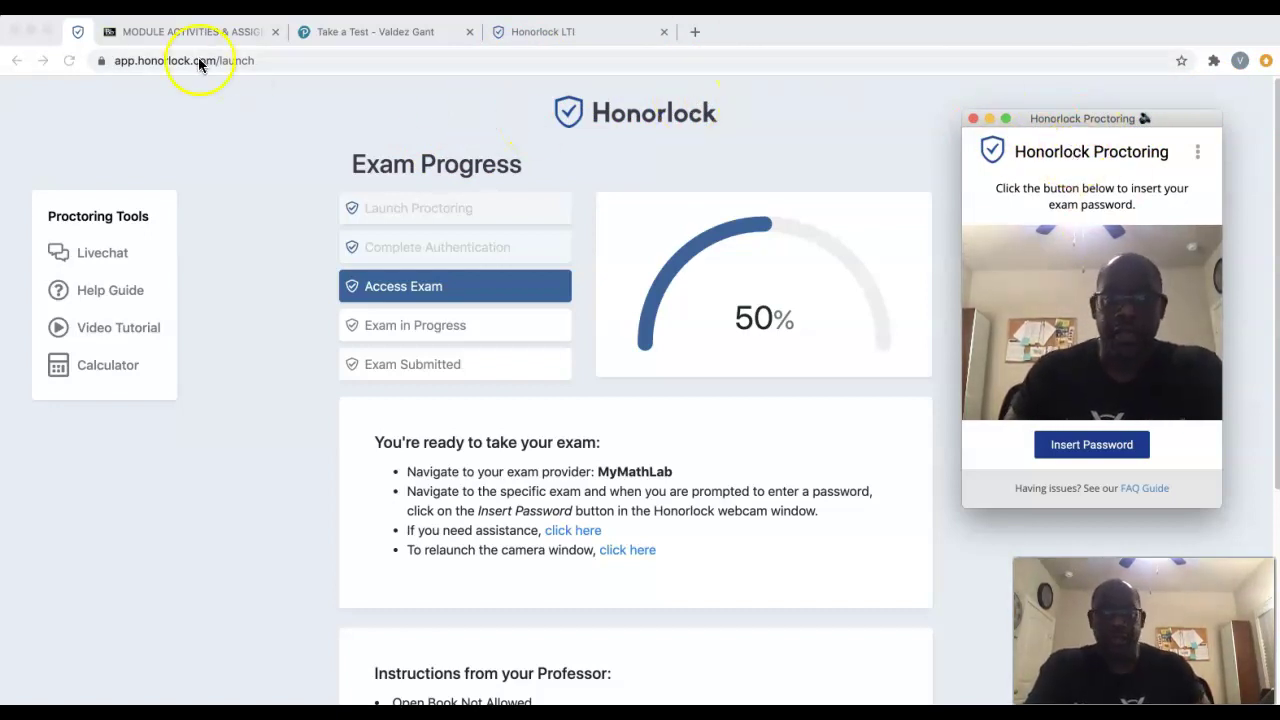
pyautogui.click(375, 36)
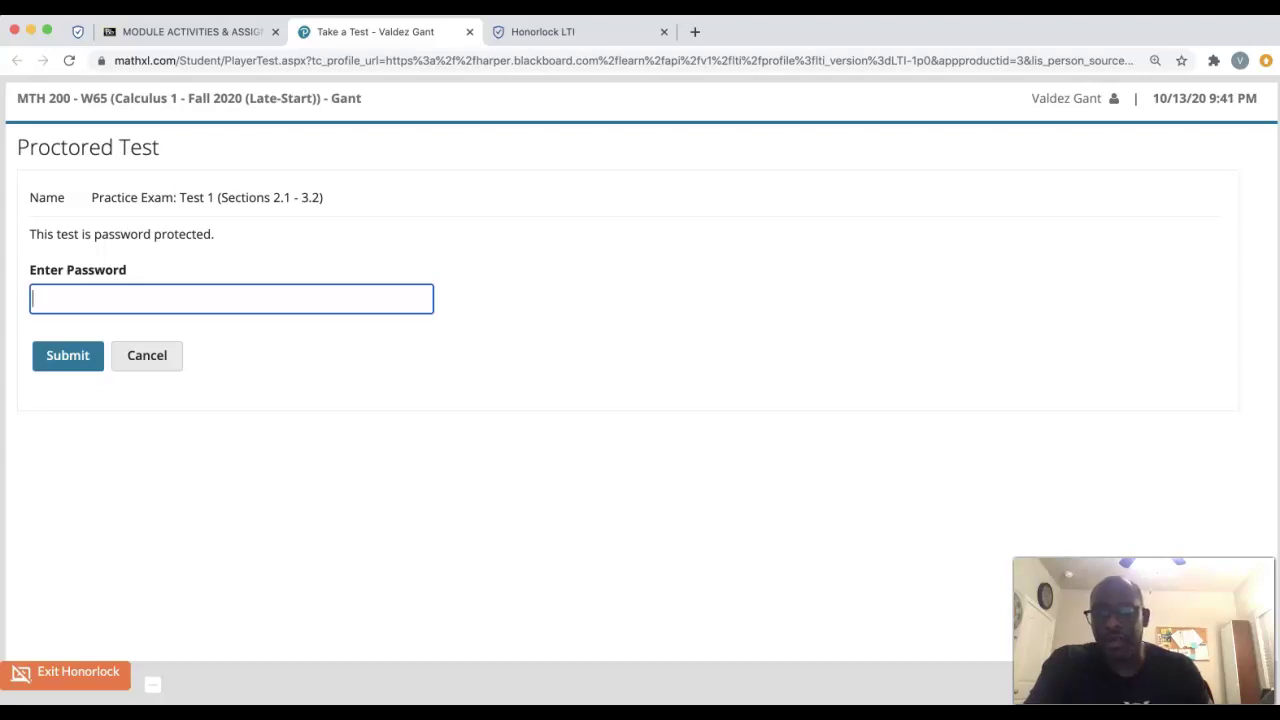
pyautogui.moveTo(1108, 143); pyautogui.dragTo(837, 121)
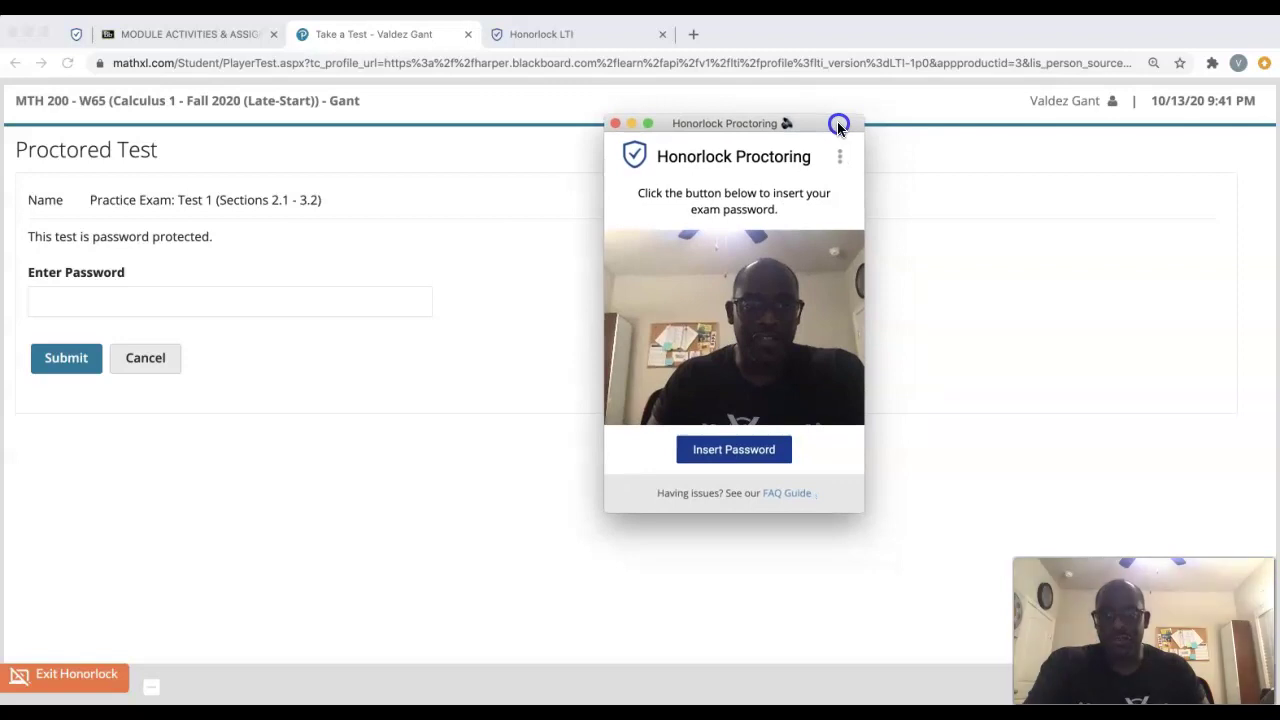
pyautogui.click(734, 450)
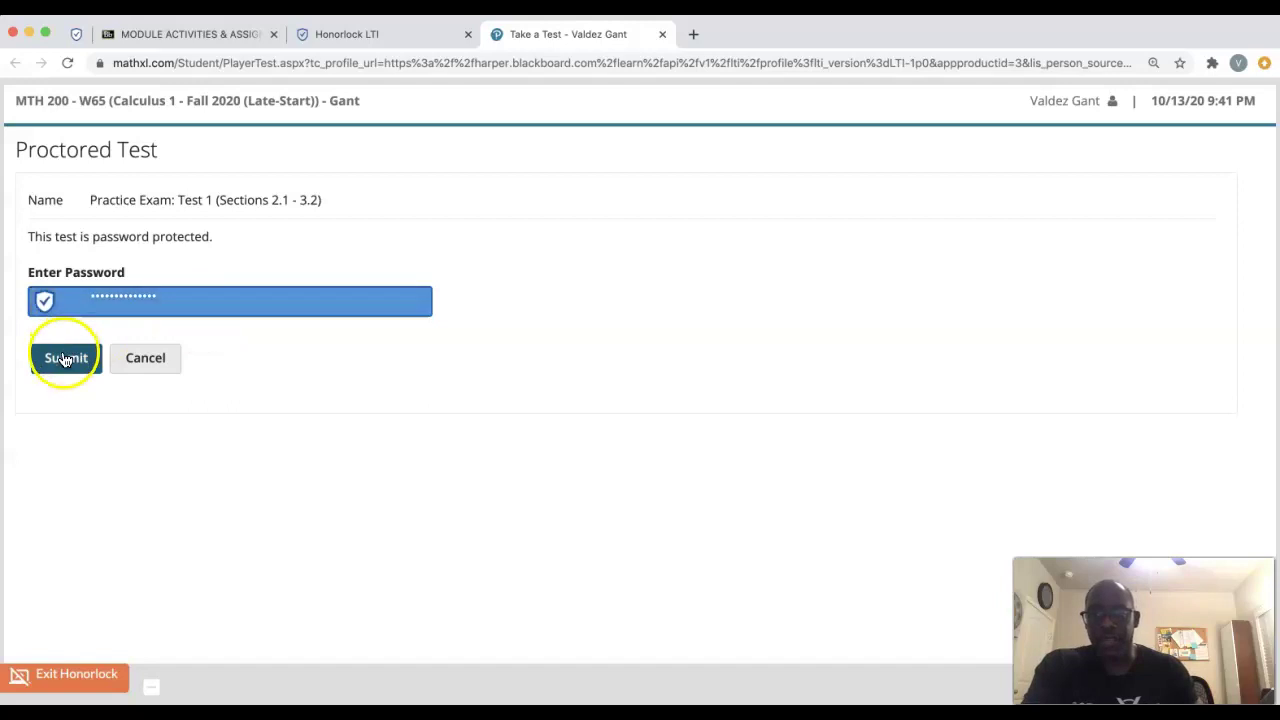
pyautogui.click(63, 359)
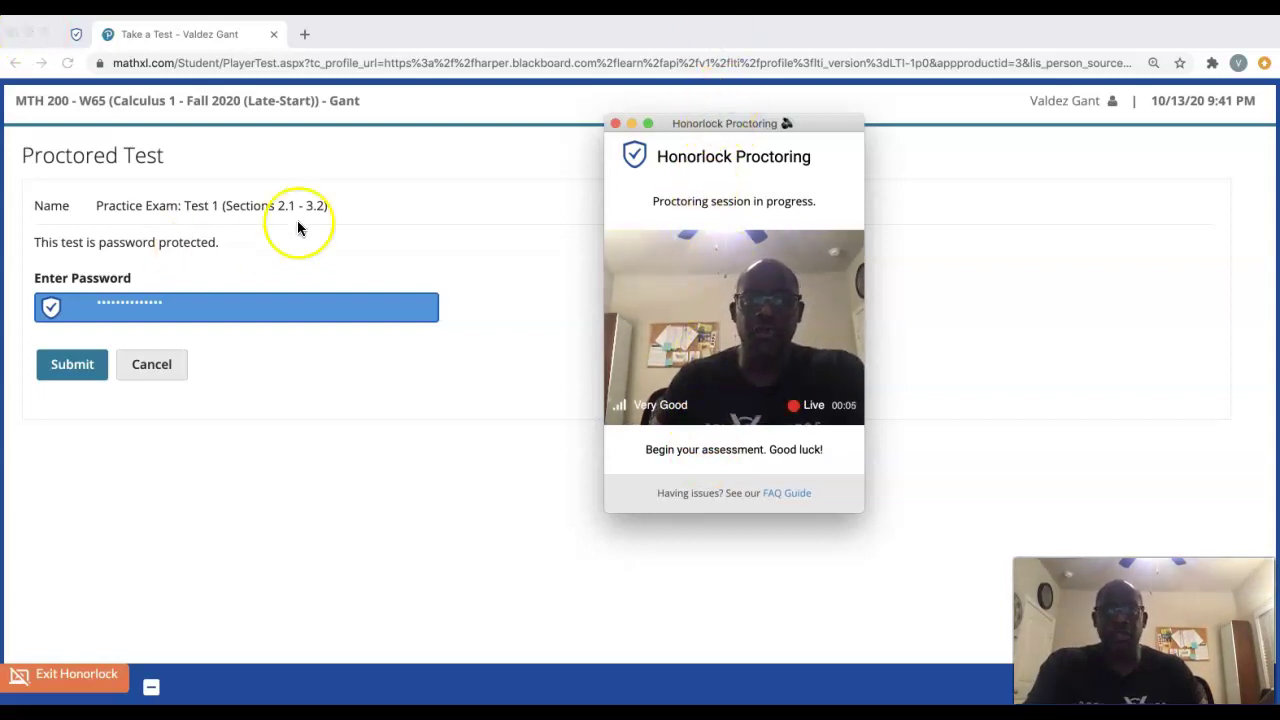
# Step: Submit the inserted exam password with the proctoring window minimized, and start Practice Exam: Test 1 (Sections 2.1 - 3.2)
pyautogui.moveTo(820, 120); pyautogui.dragTo(1209, 96)
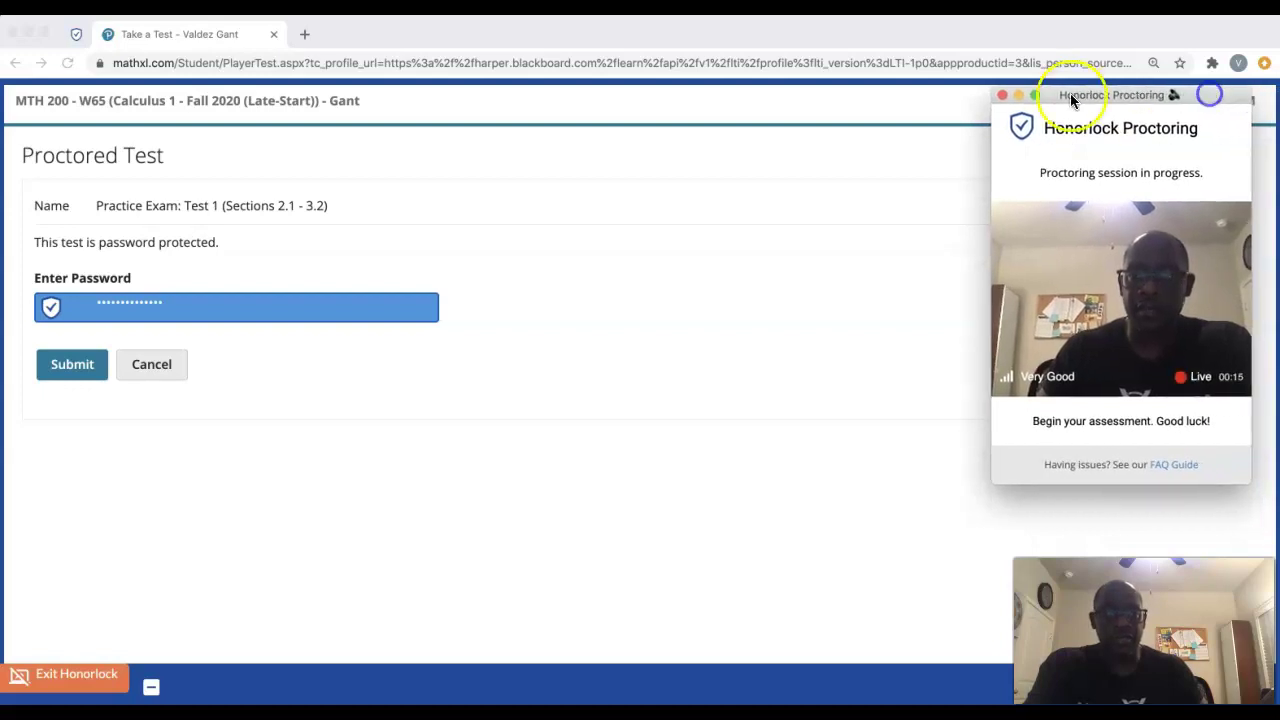
pyautogui.click(1018, 95)
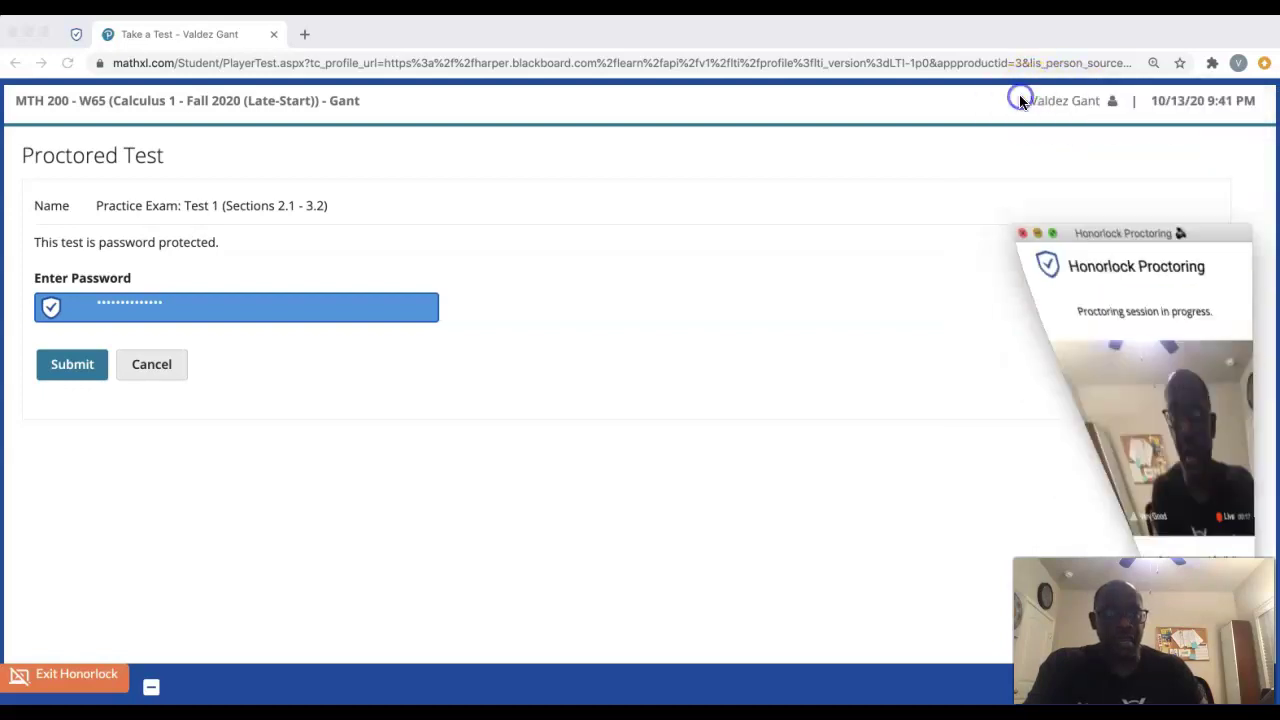
pyautogui.click(64, 367)
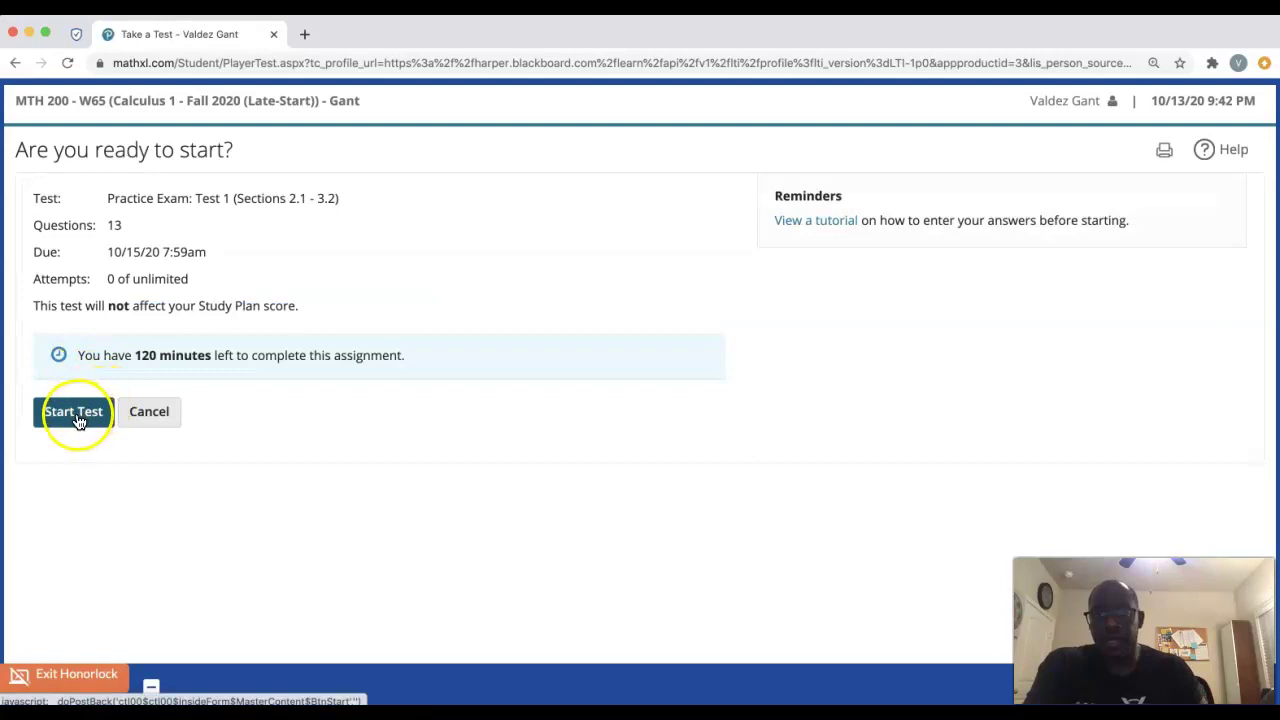
pyautogui.click(78, 416)
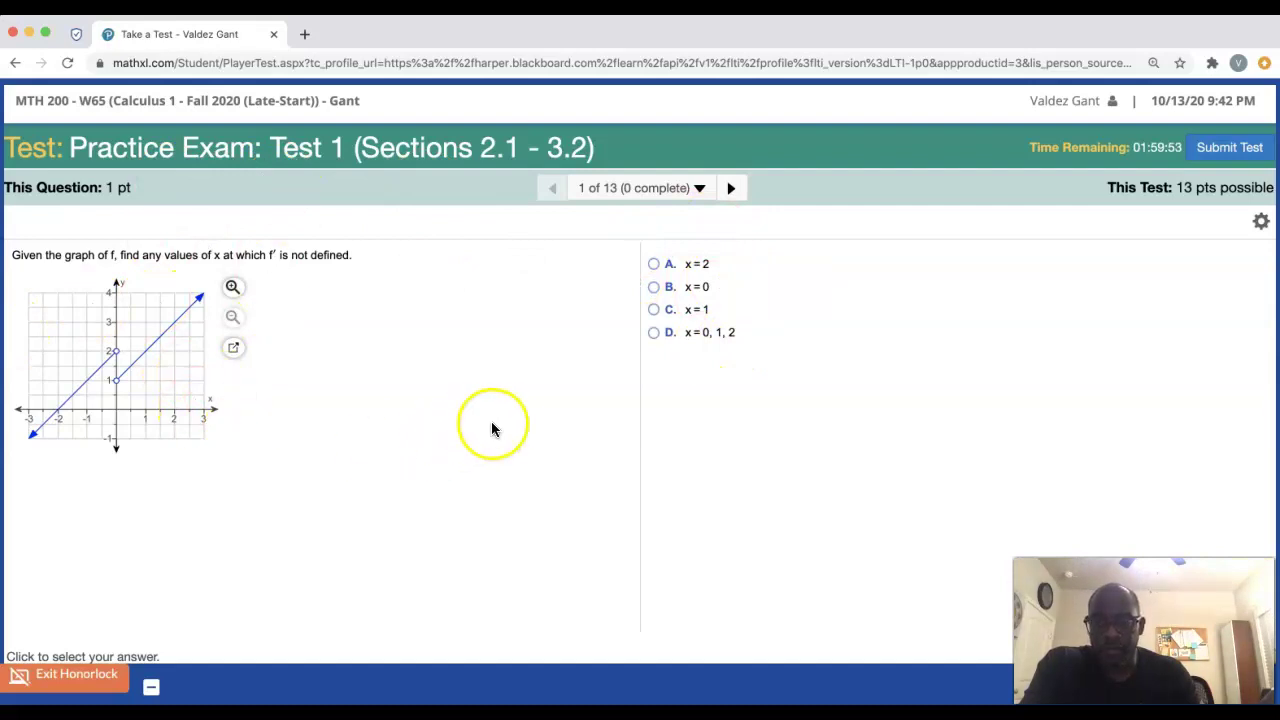
# Step: Answer question 1 with option C (x = 1) and submit the test with the remaining questions unanswered
pyautogui.click(654, 309)
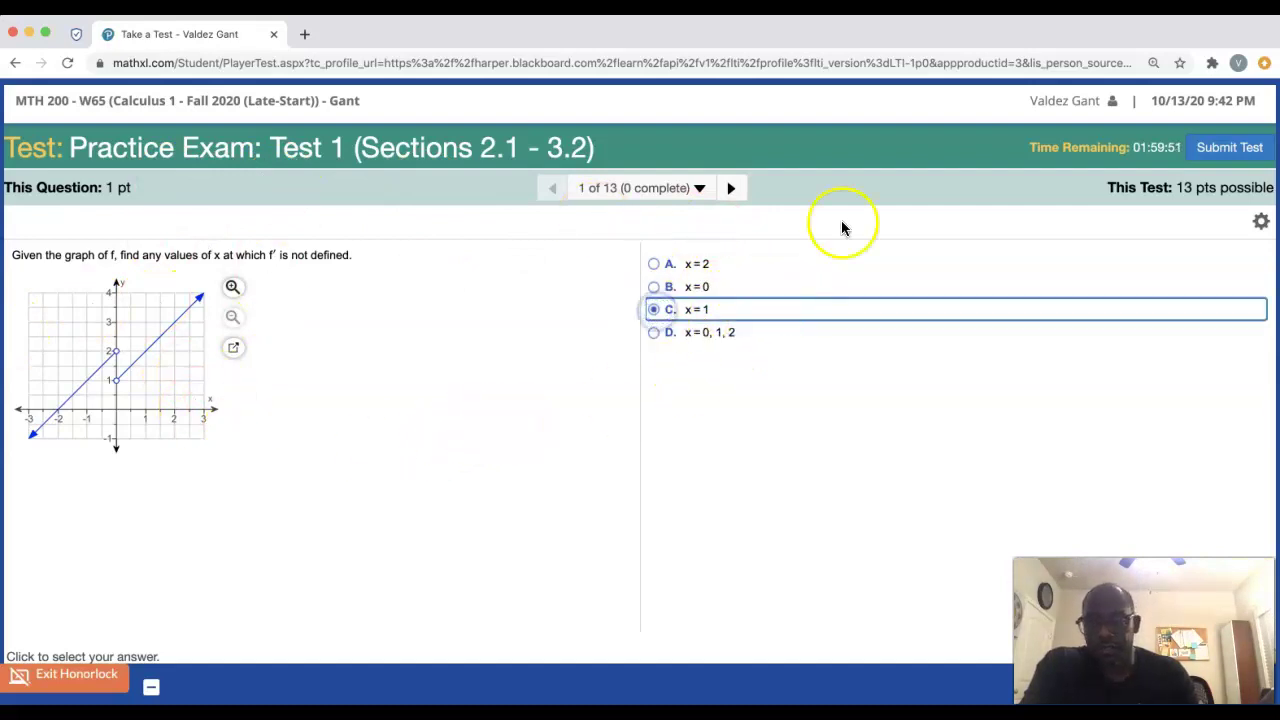
pyautogui.click(731, 191)
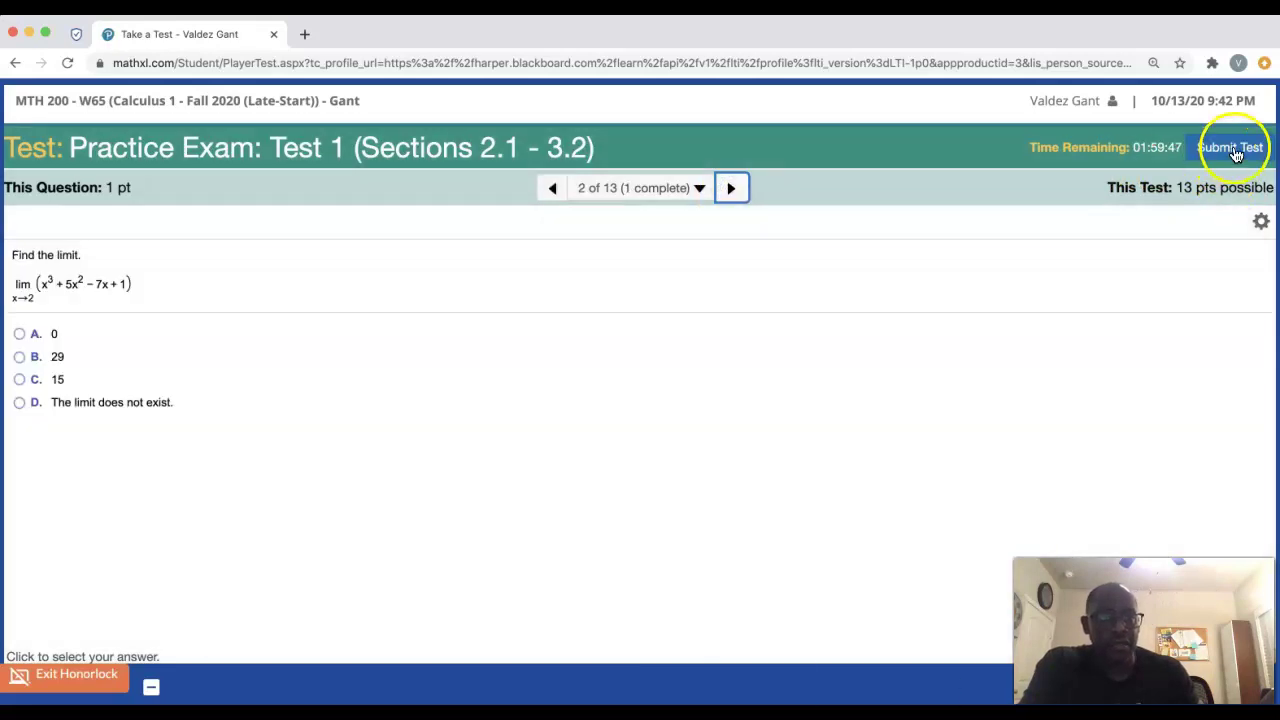
pyautogui.click(1234, 150)
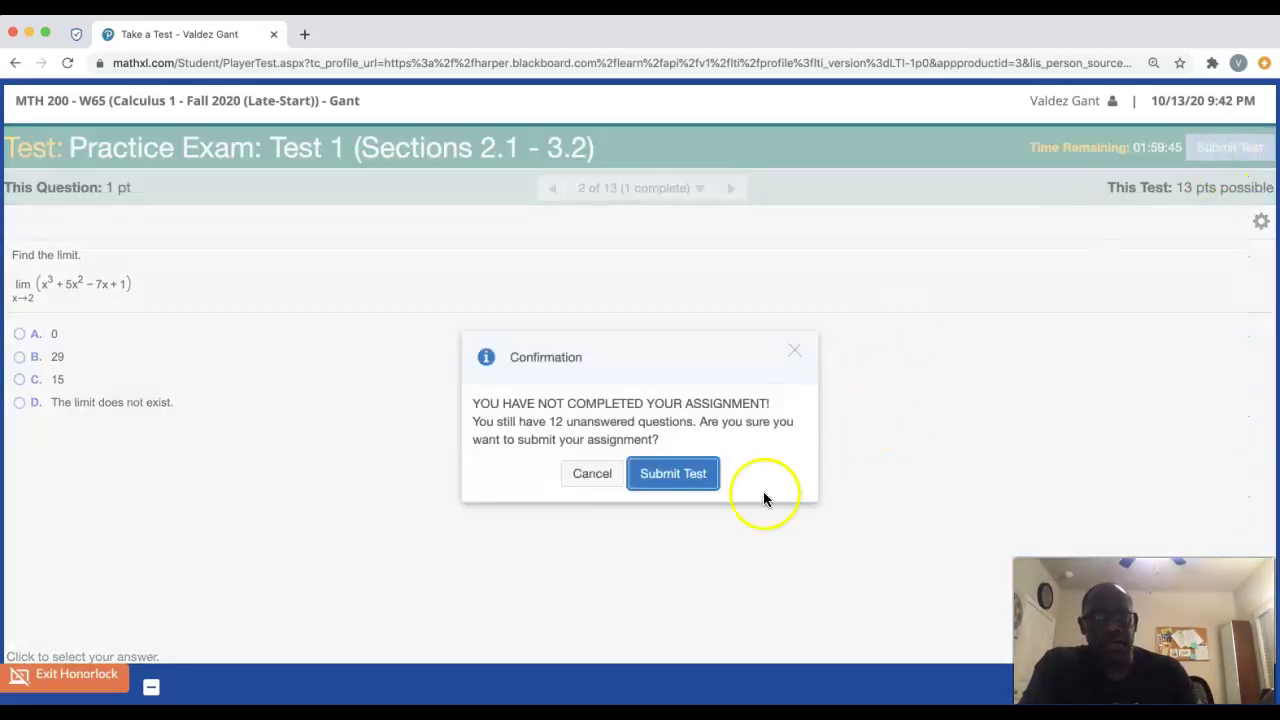
pyautogui.click(690, 475)
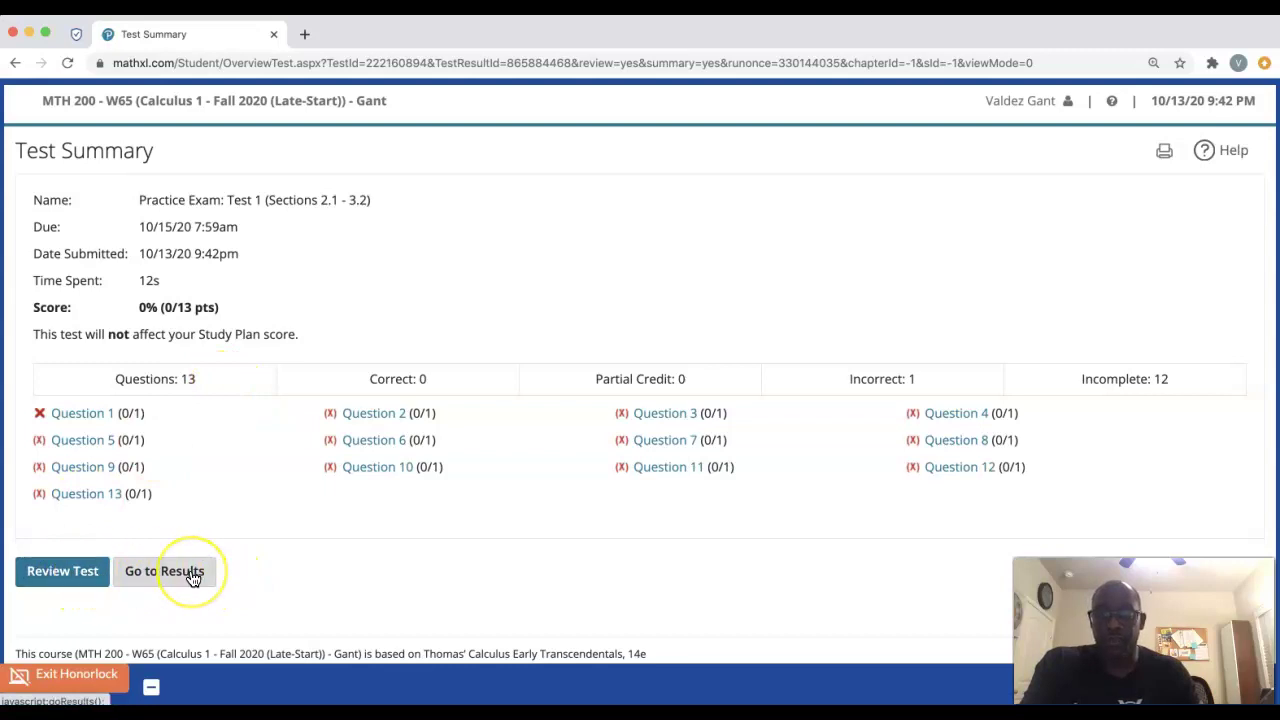
# Step: Review the submitted practice exam starting at question 1, and close the review
pyautogui.click(77, 571)
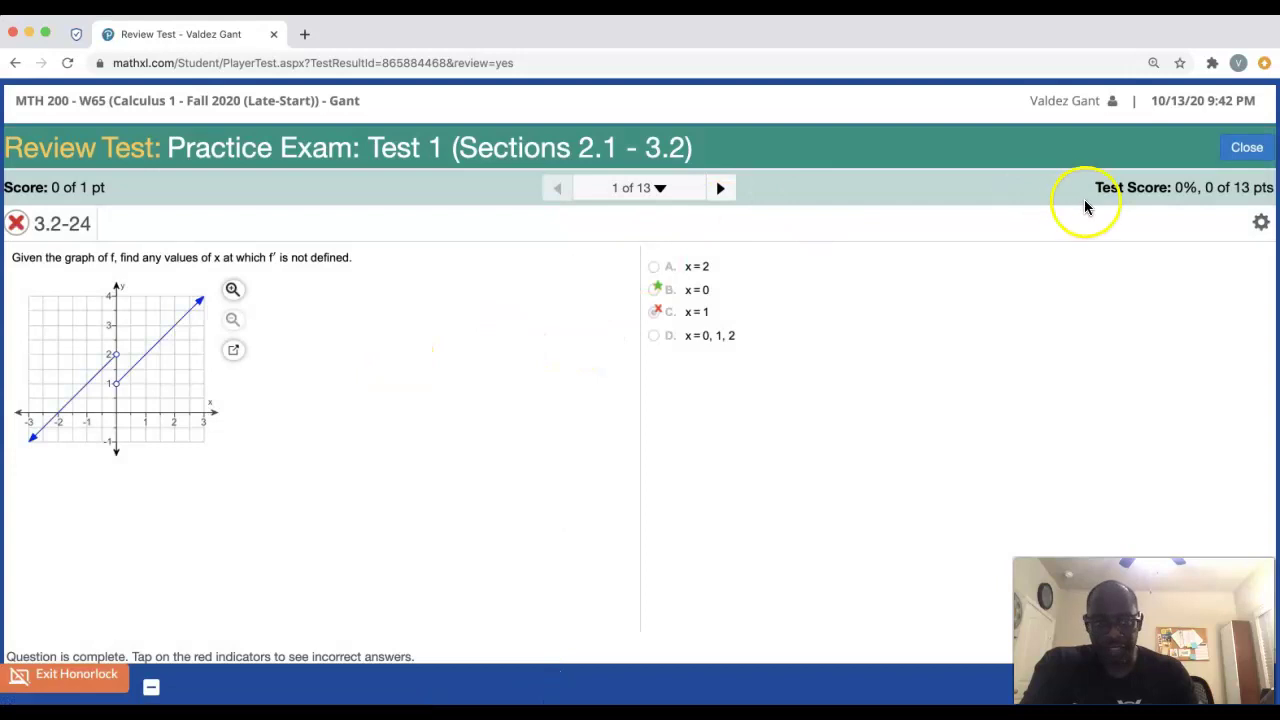
pyautogui.click(1247, 147)
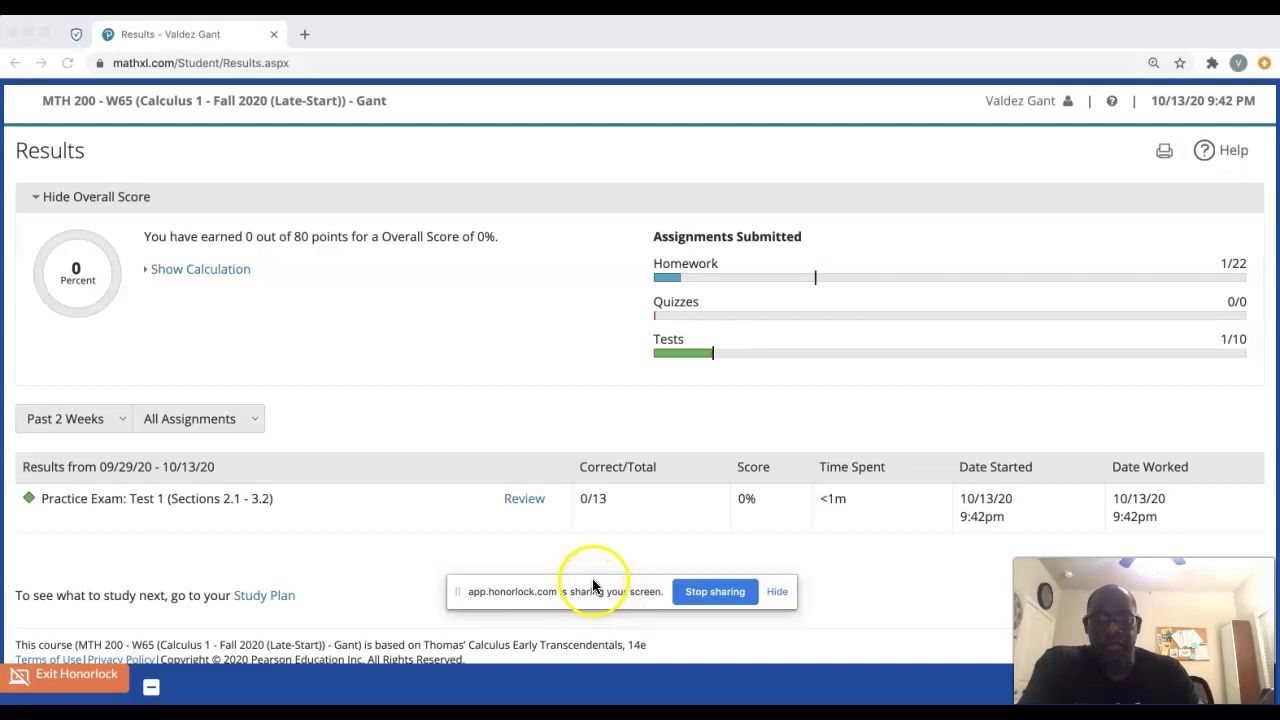
# Step: Stop sharing the screen and exit Honorlock to end the proctoring session, dismissing the submission notice without uninstalling the extension
pyautogui.click(713, 592)
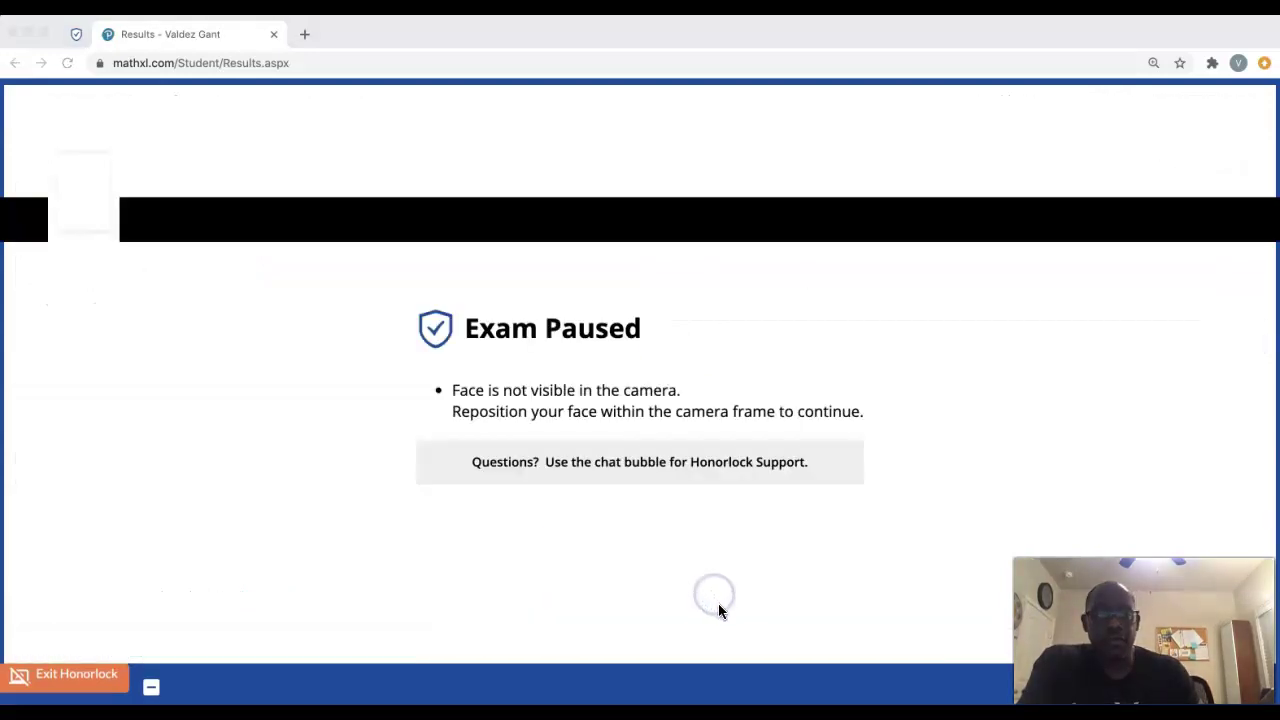
pyautogui.moveTo(30, 40); pyautogui.dragTo(521, 236)
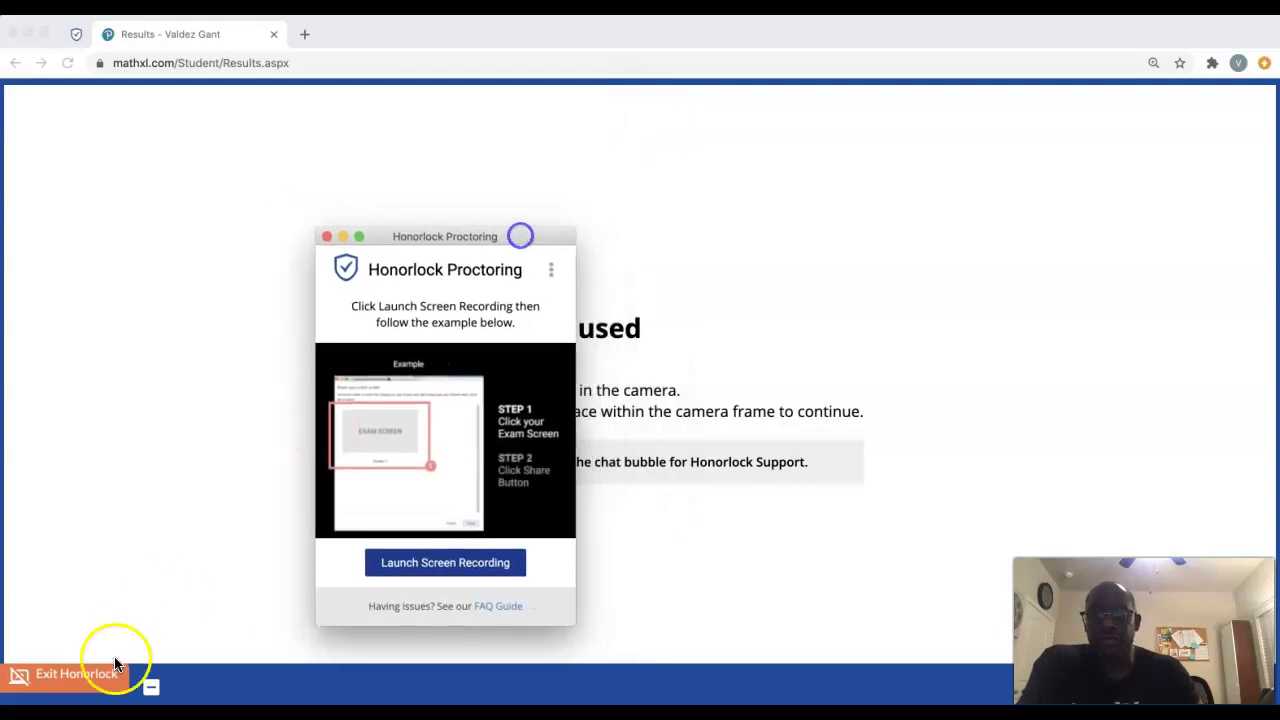
pyautogui.click(45, 683)
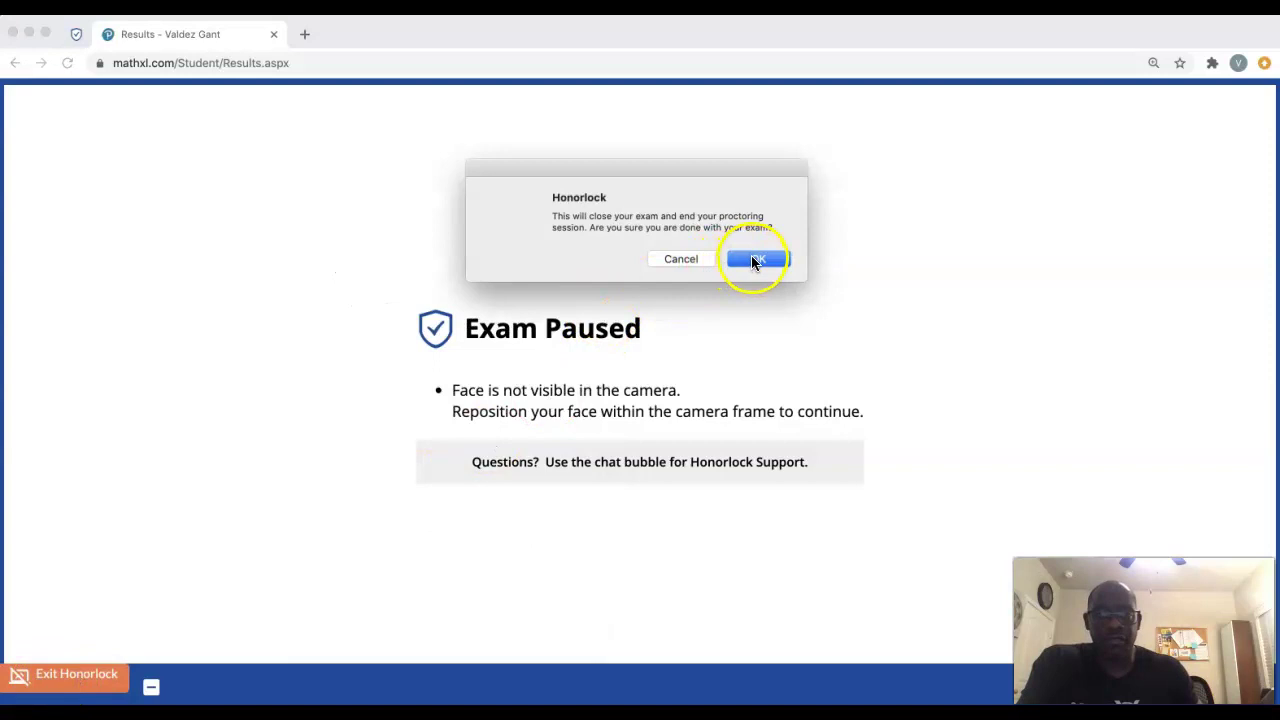
pyautogui.click(756, 259)
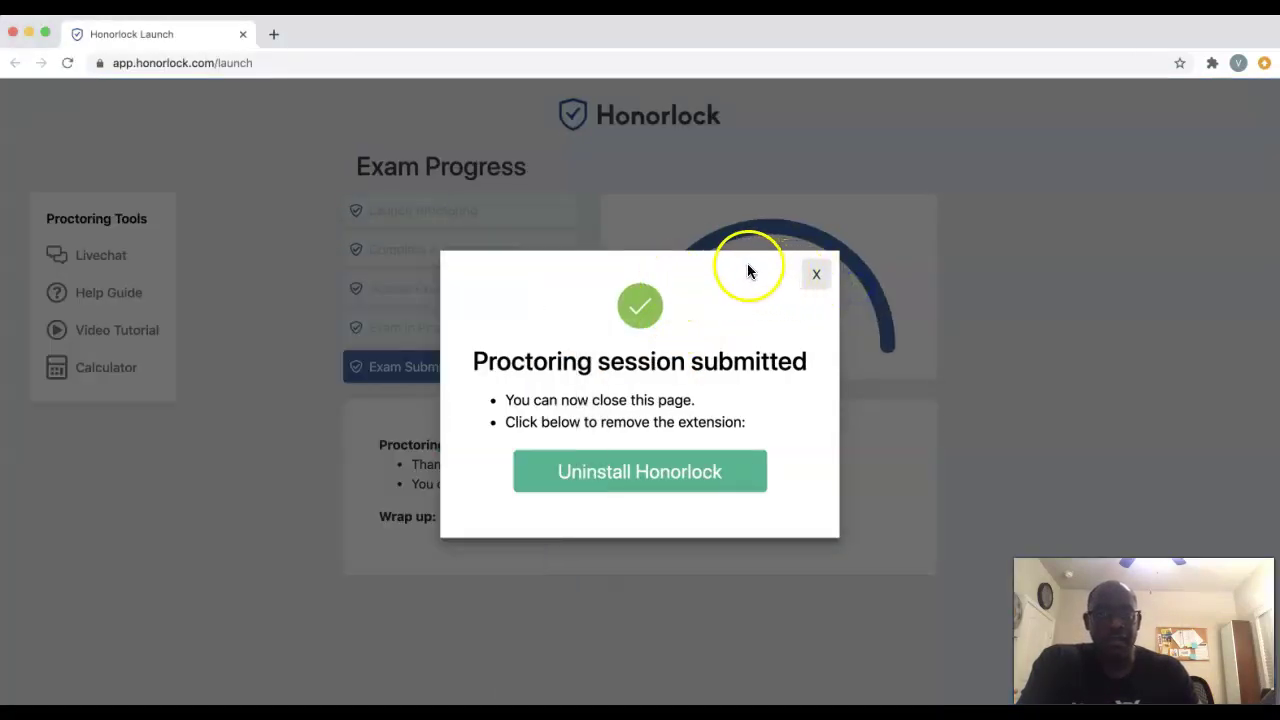
pyautogui.click(815, 276)
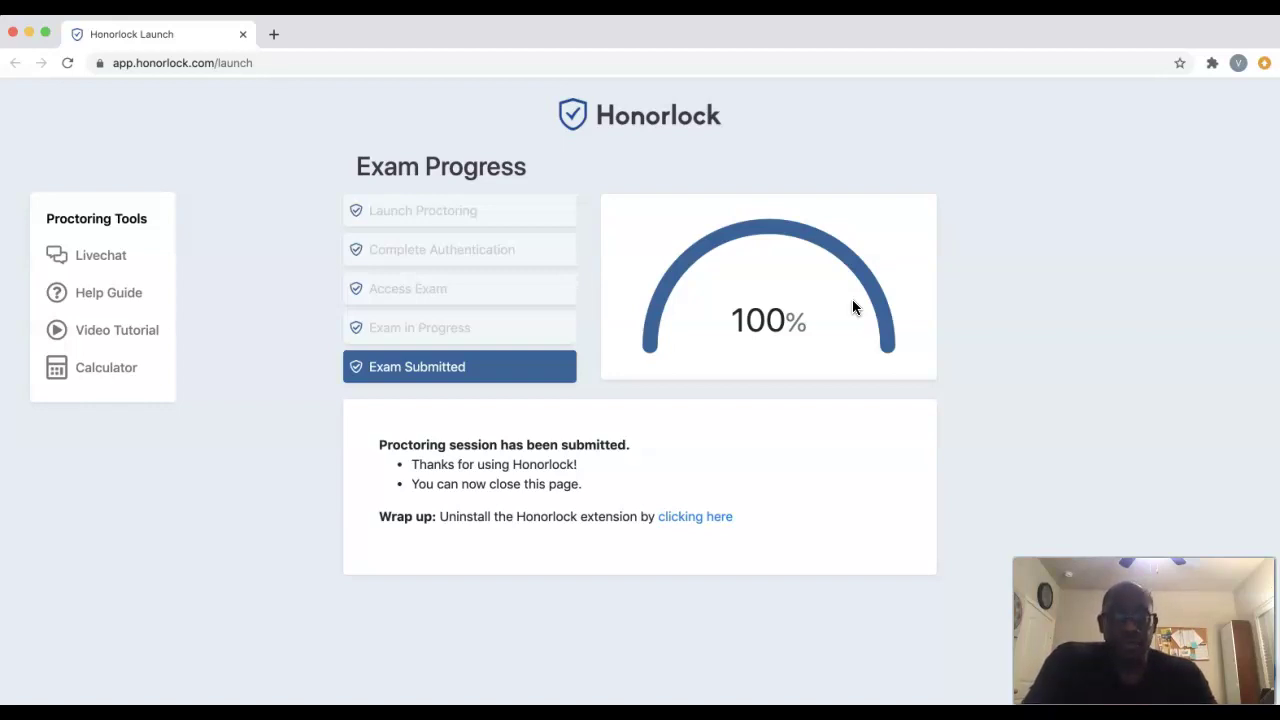
# Step: Open the HonorLock Application from Module Activities & Assignments in Blackboard and agree to Honorlock's terms to get started with the extension
pyautogui.click(601, 119)
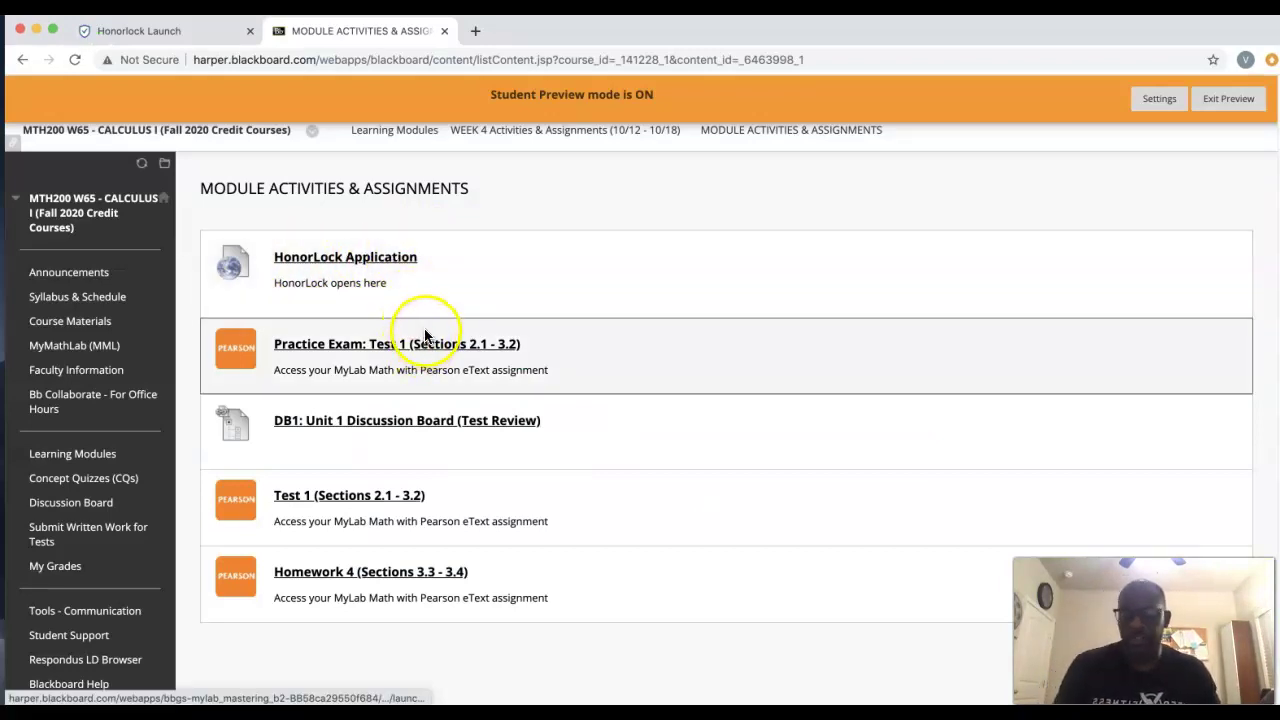
pyautogui.click(393, 258)
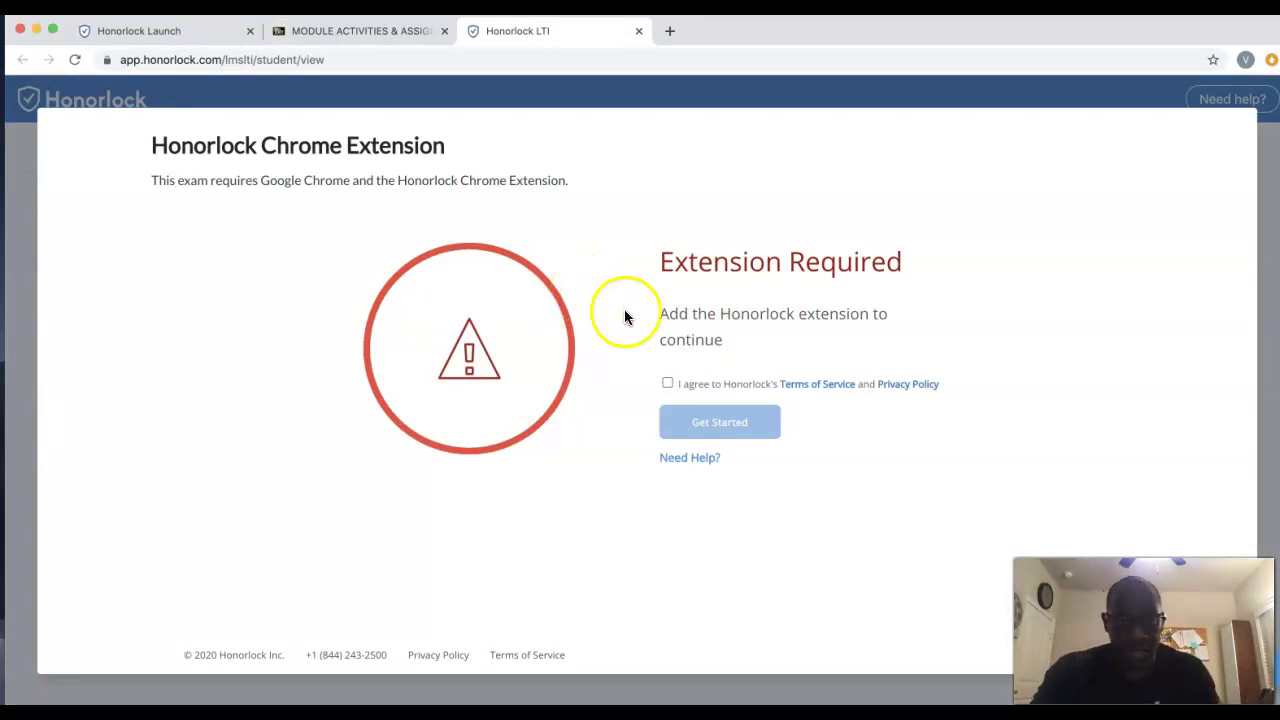
pyautogui.click(668, 385)
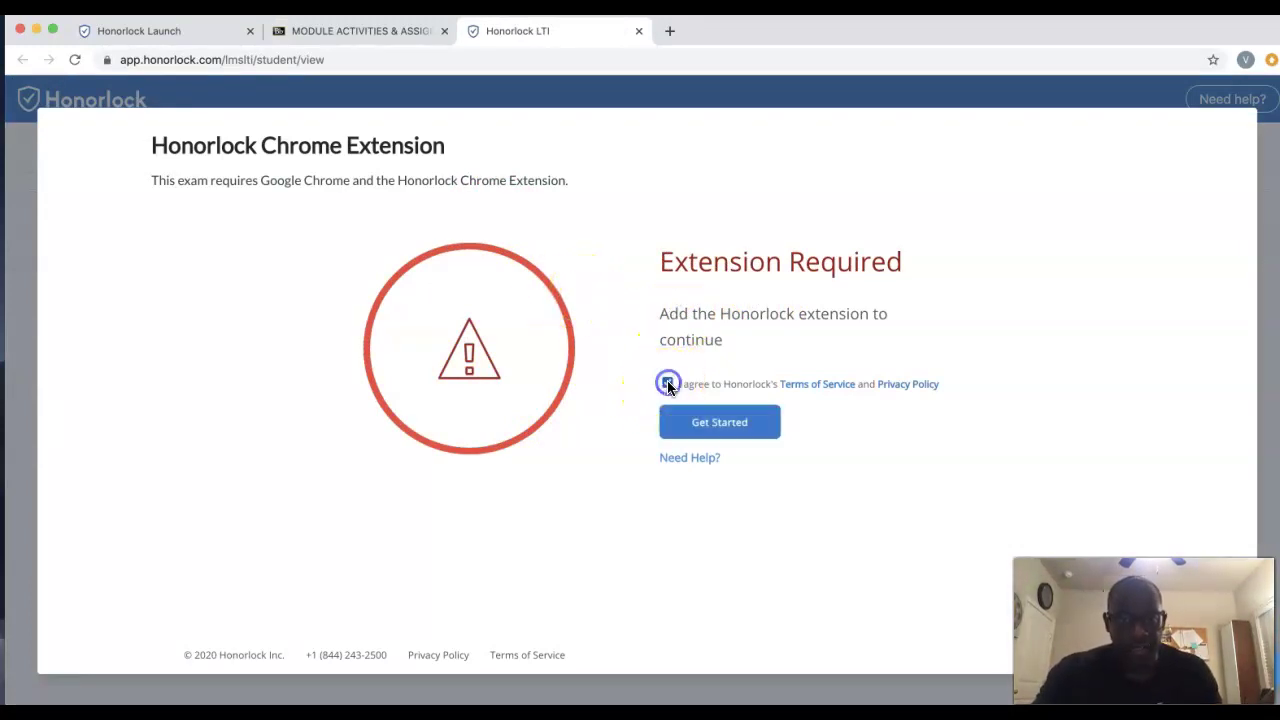
pyautogui.click(730, 427)
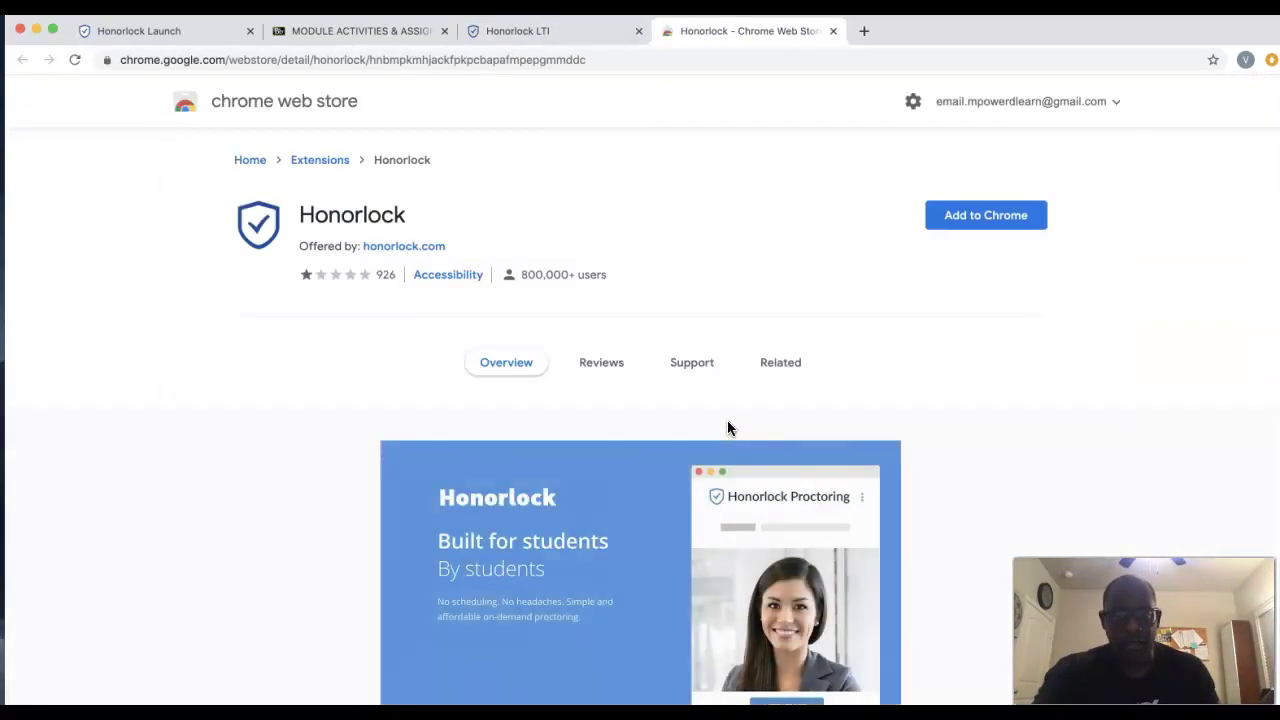
# Step: Add the Honorlock extension to Chrome from the Chrome Web Store and dismiss the sync offer
pyautogui.click(741, 337)
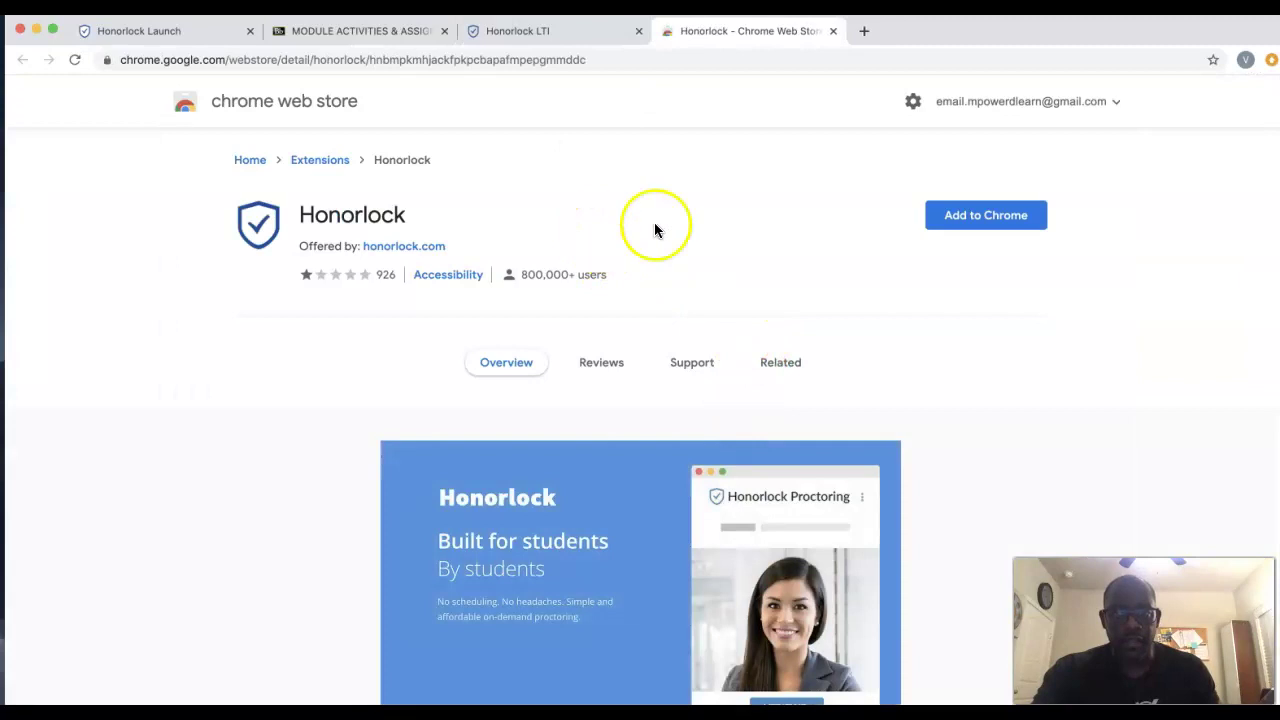
pyautogui.click(1010, 226)
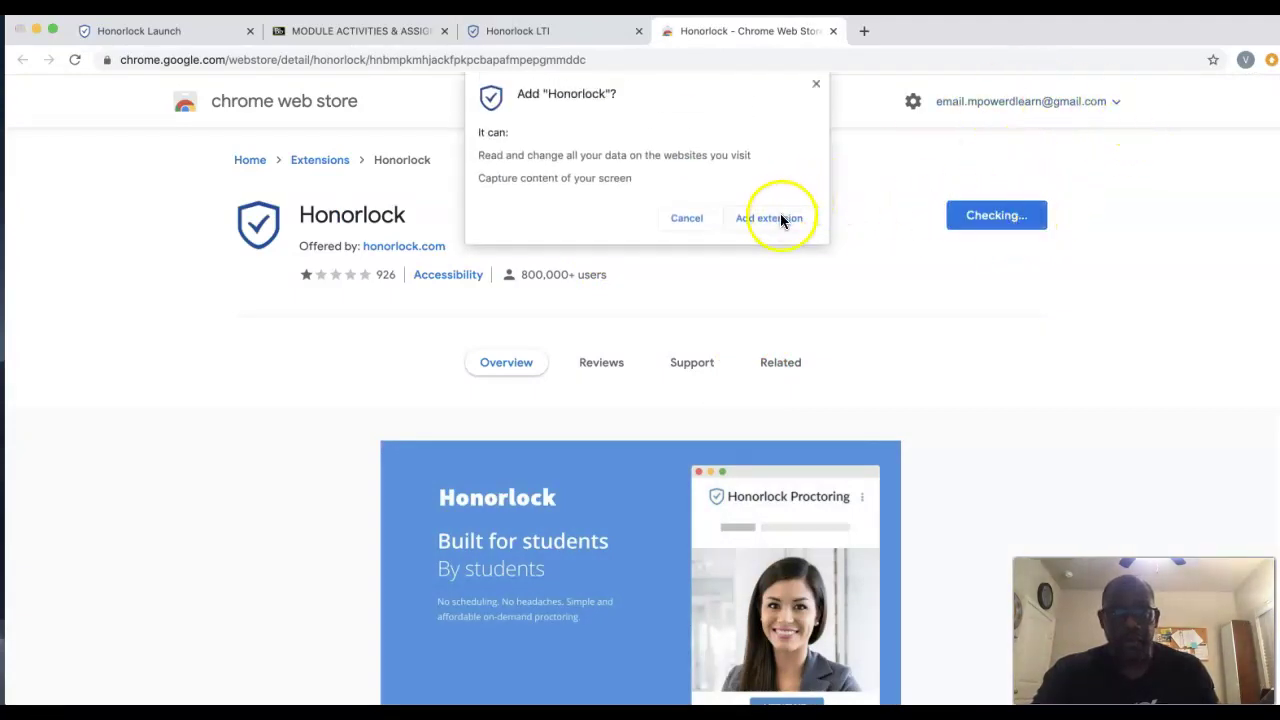
pyautogui.click(780, 214)
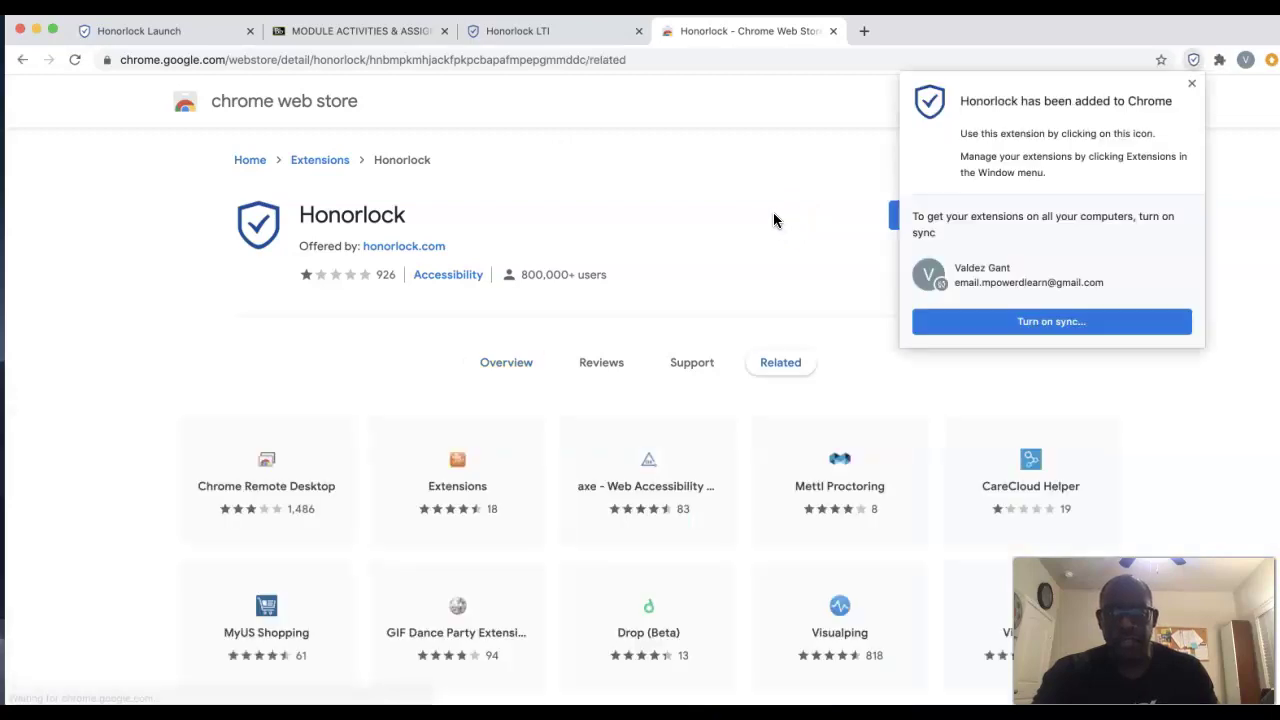
pyautogui.click(1194, 86)
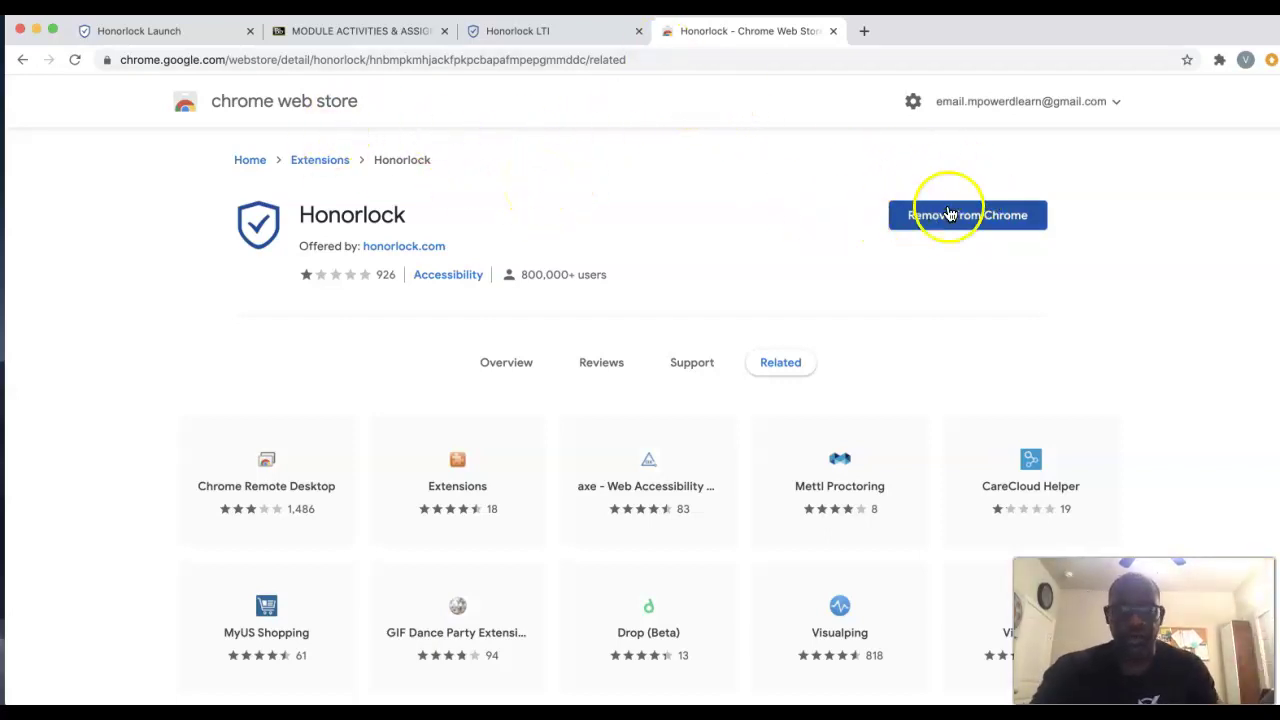
# Step: Open Chrome's extension manager, disable the Honorlock extension and enable Proctorio
pyautogui.click(1219, 60)
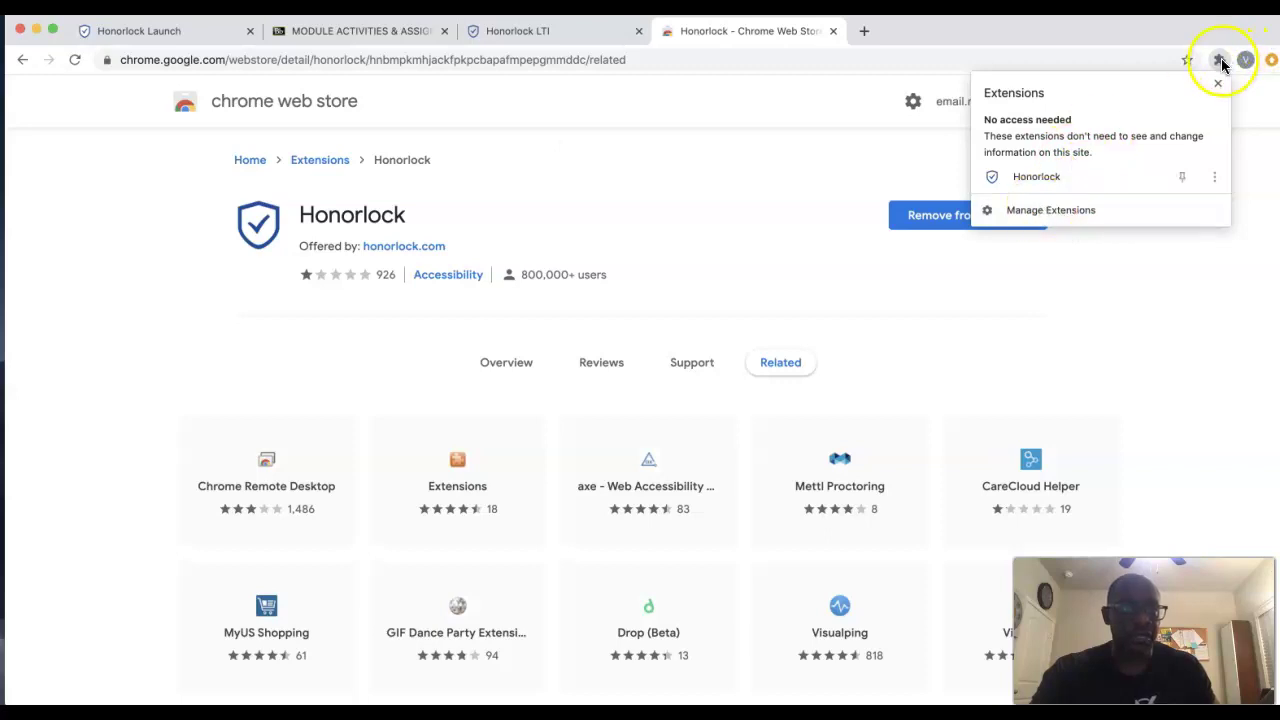
pyautogui.click(1091, 212)
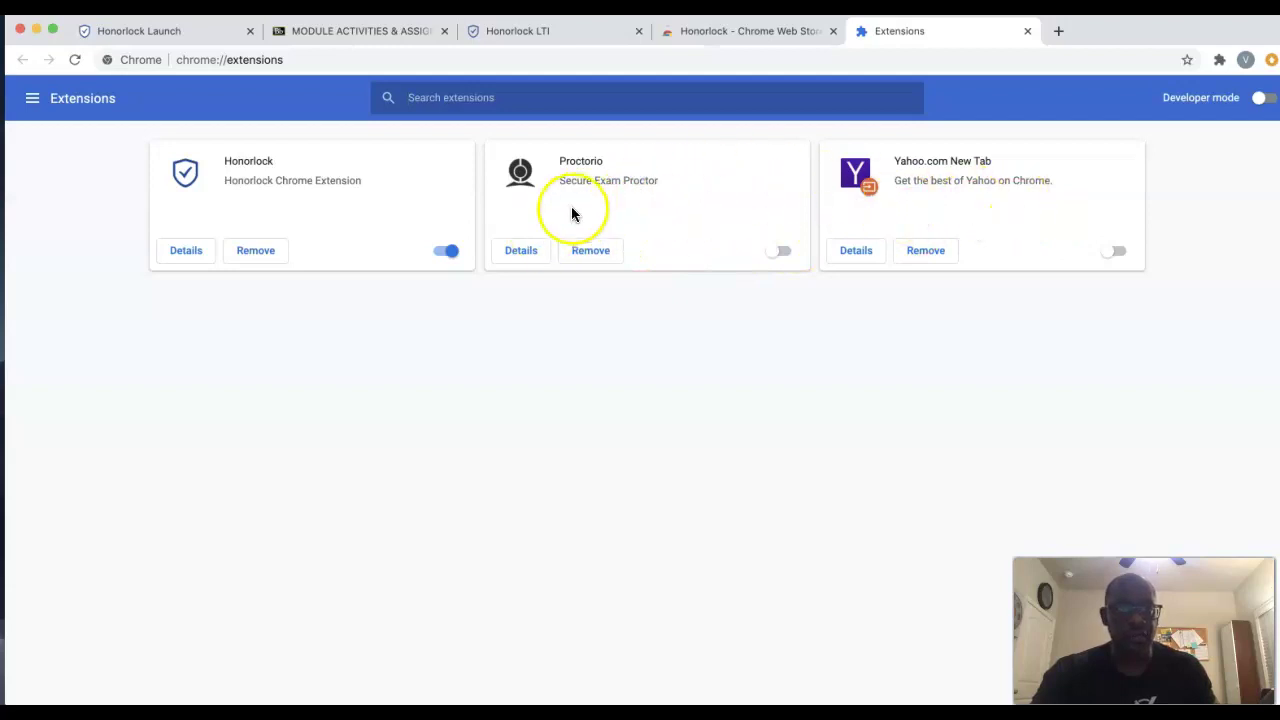
pyautogui.click(447, 251)
pyautogui.click(773, 250)
pyautogui.click(602, 157)
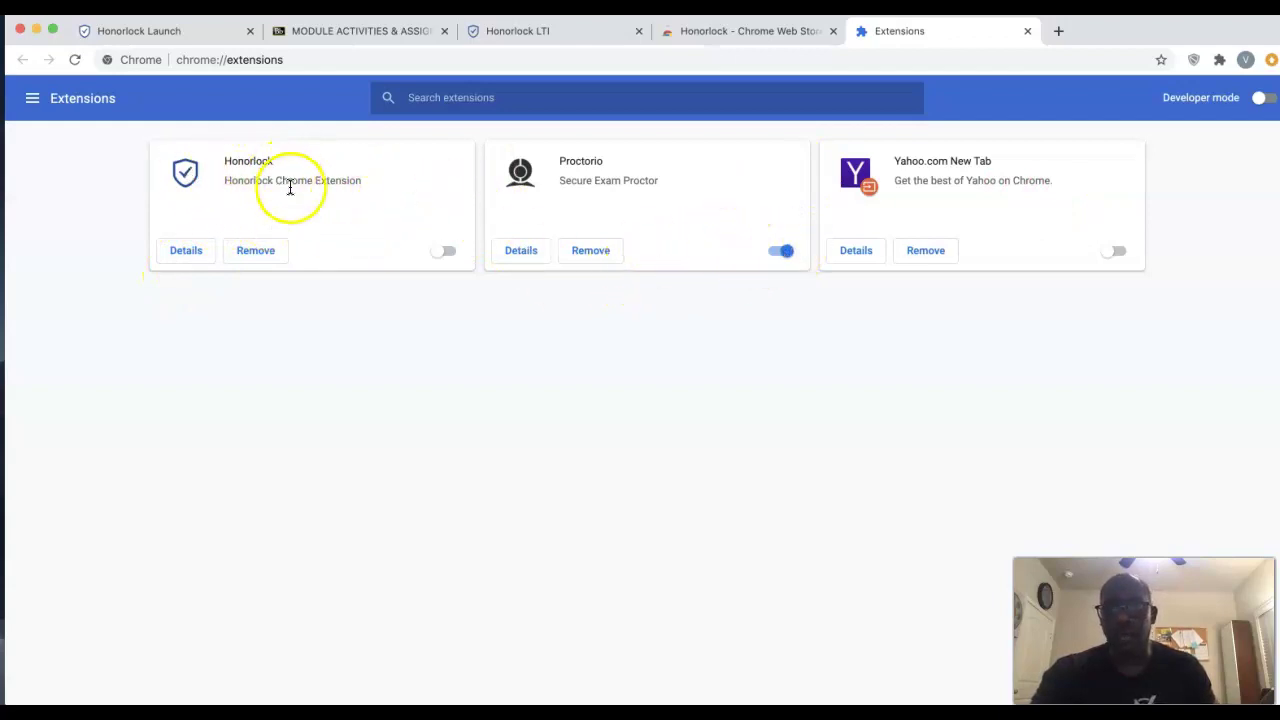
# Step: Disable Proctorio, re-enable the Honorlock extension and return to Honorlock's Chrome Web Store page
pyautogui.click(780, 251)
pyautogui.click(445, 251)
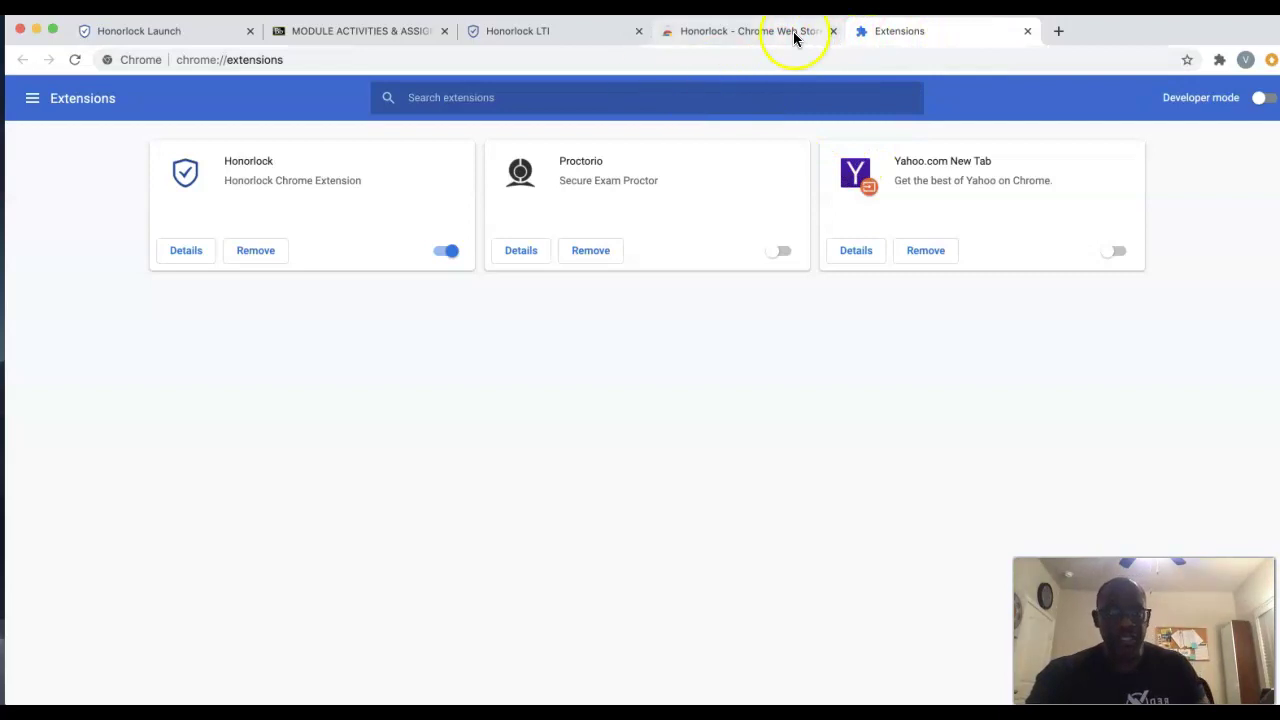
pyautogui.click(762, 32)
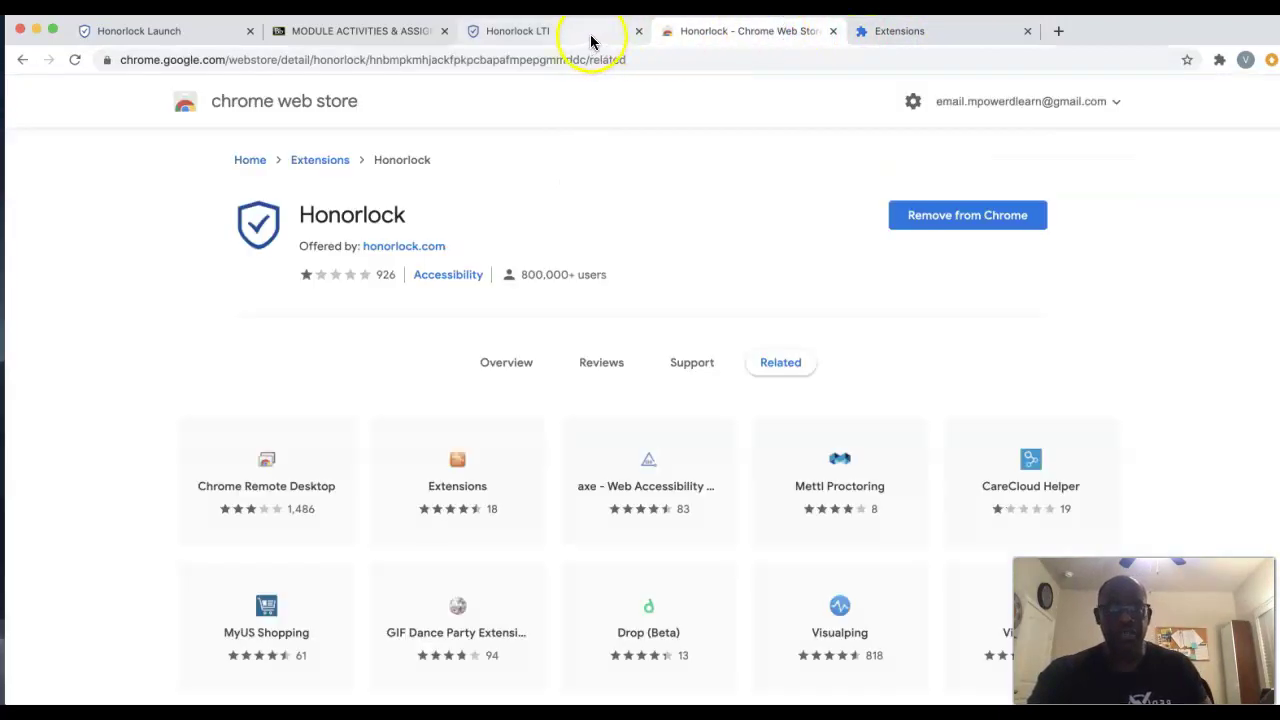
# Step: Close the Chrome Web Store and Extensions pages, returning to the Honorlock LTI exam list
pyautogui.click(833, 31)
pyautogui.click(833, 31)
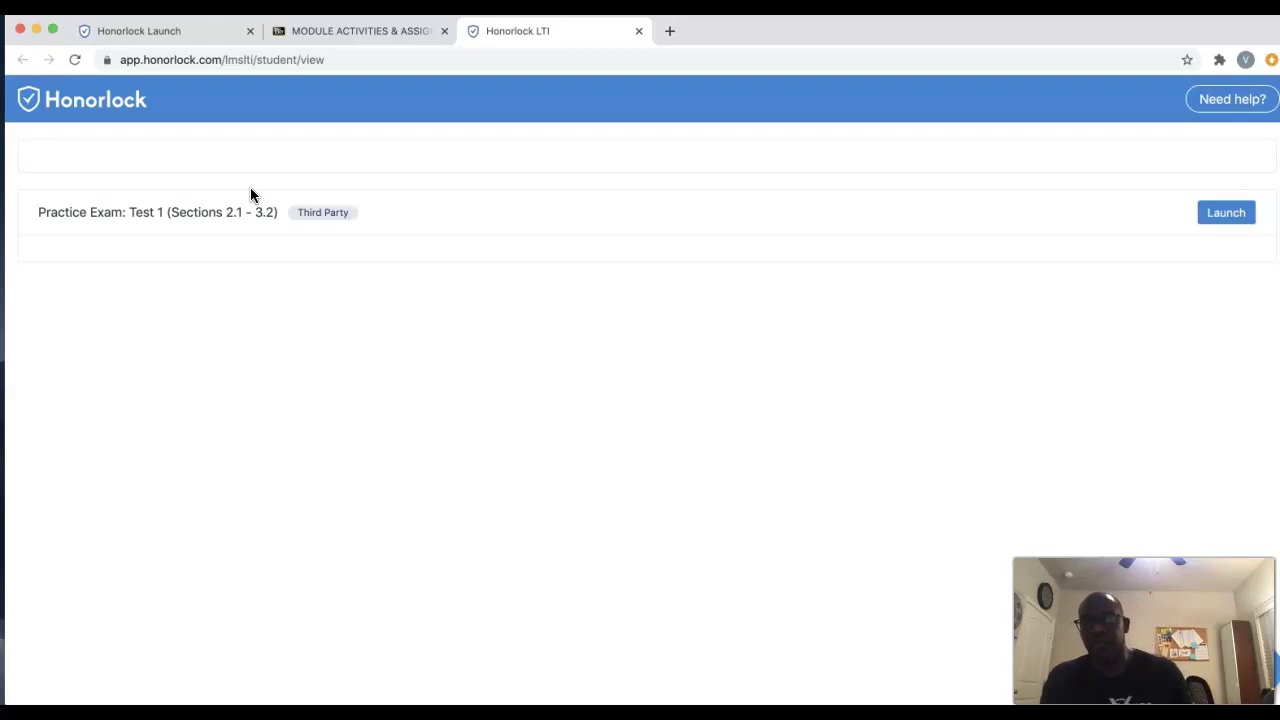
pyautogui.click(826, 100)
pyautogui.click(955, 30)
pyautogui.moveTo(955, 30); pyautogui.dragTo(948, 30)
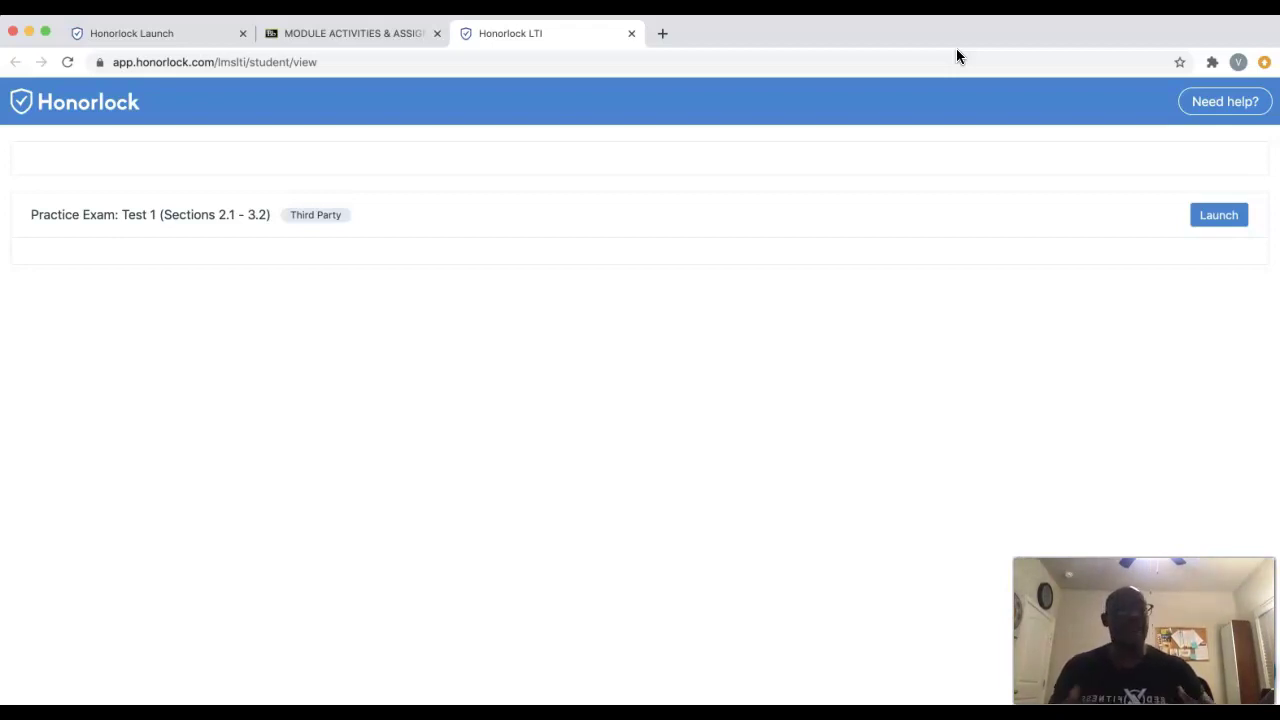
pyautogui.click(940, 52)
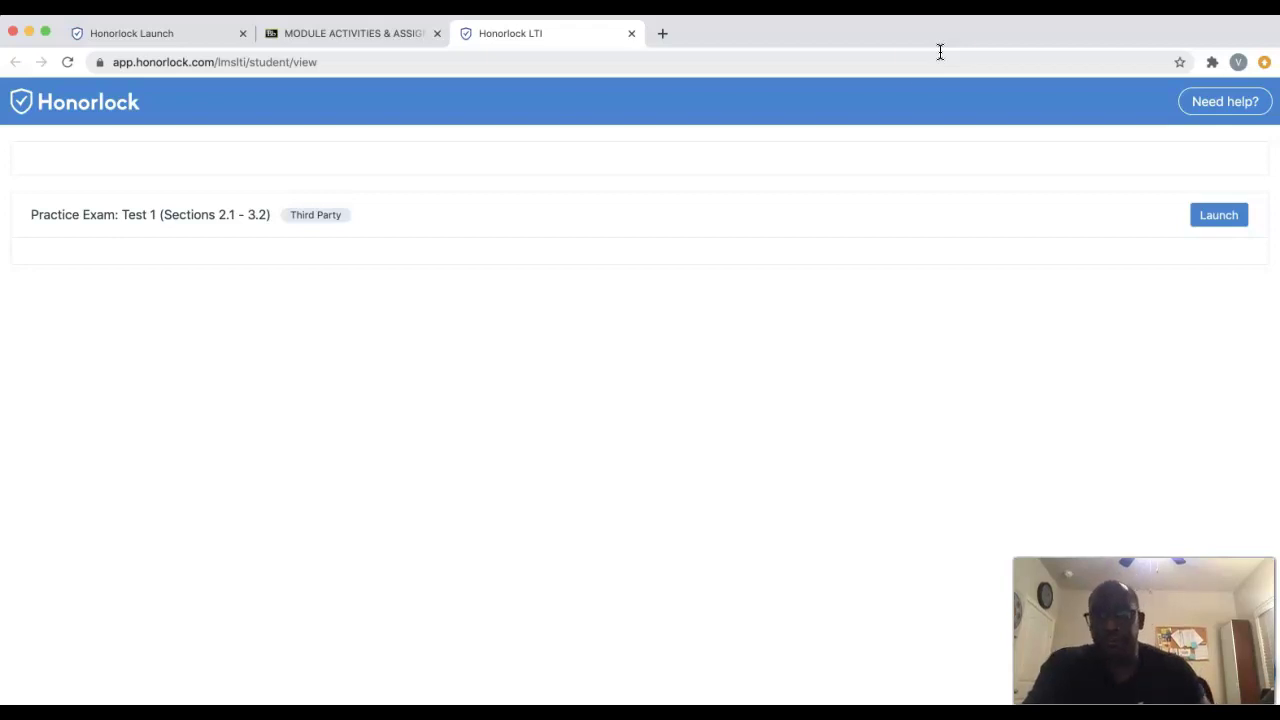
# Step: Return to the Module Activities & Assignments page in Blackboard and open Submit Written Work for Tests
pyautogui.click(375, 35)
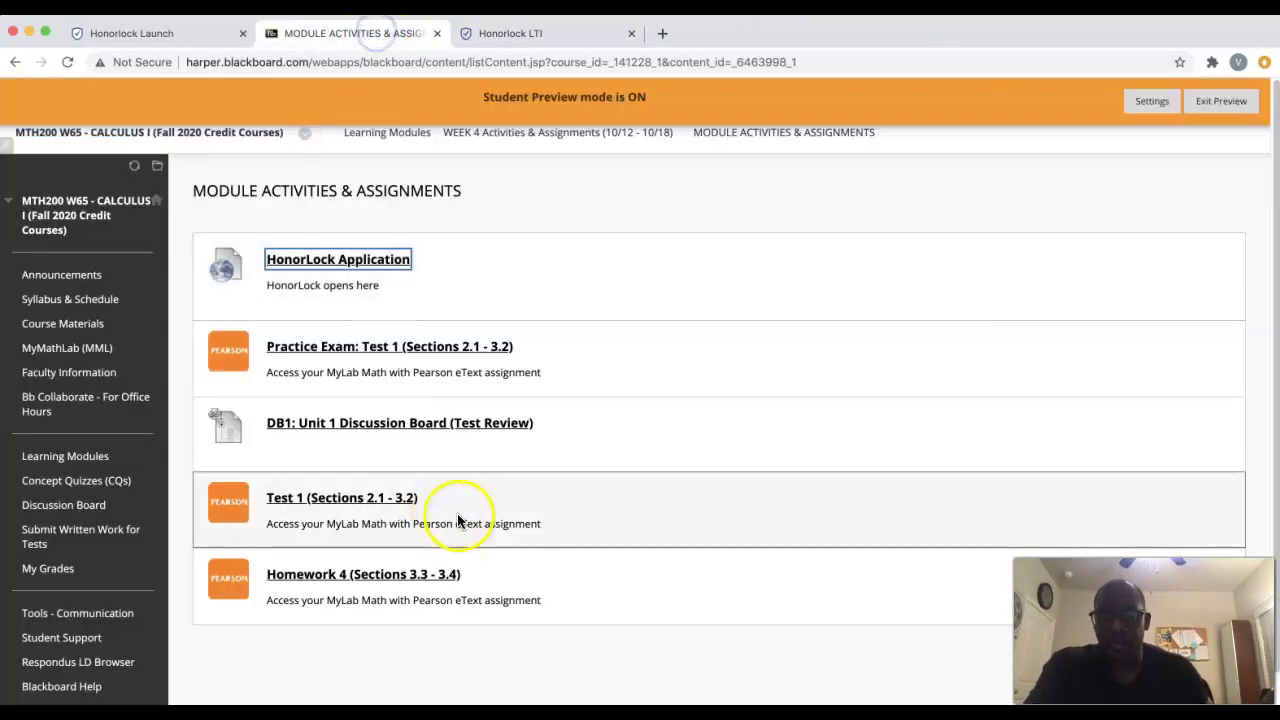
pyautogui.scroll(-1, 573, 451)
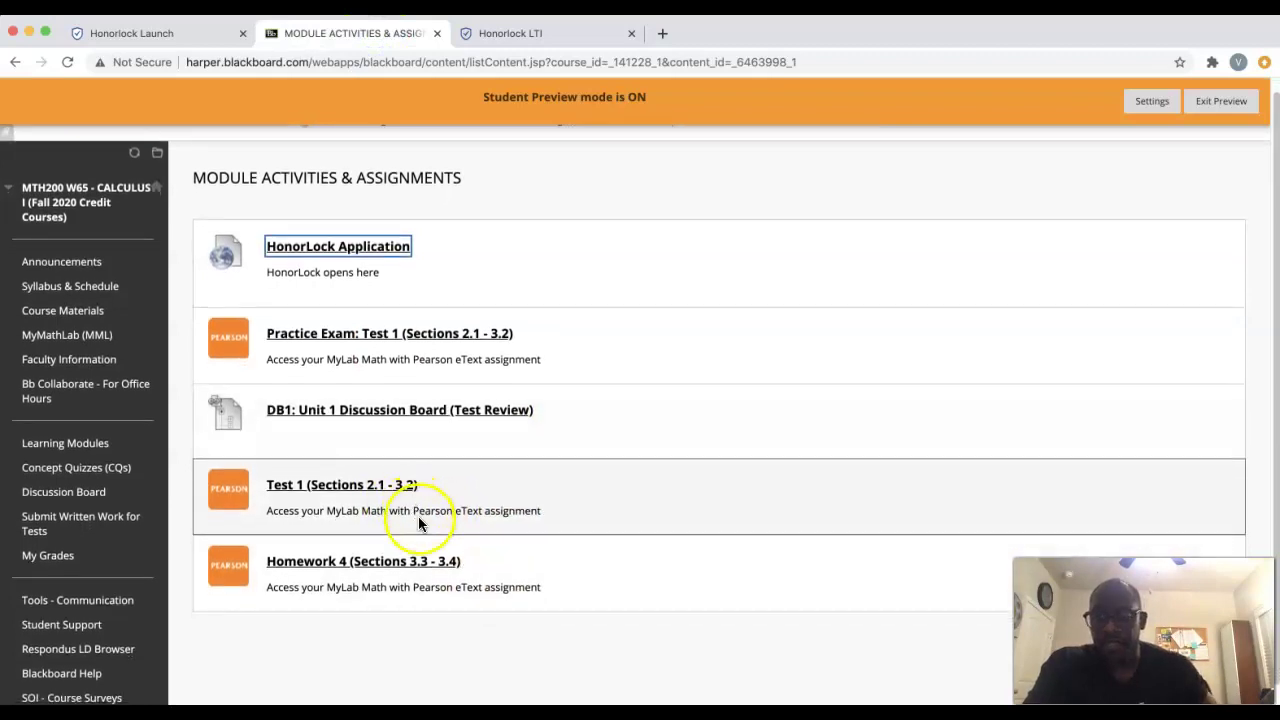
pyautogui.scroll(-1, 418, 516)
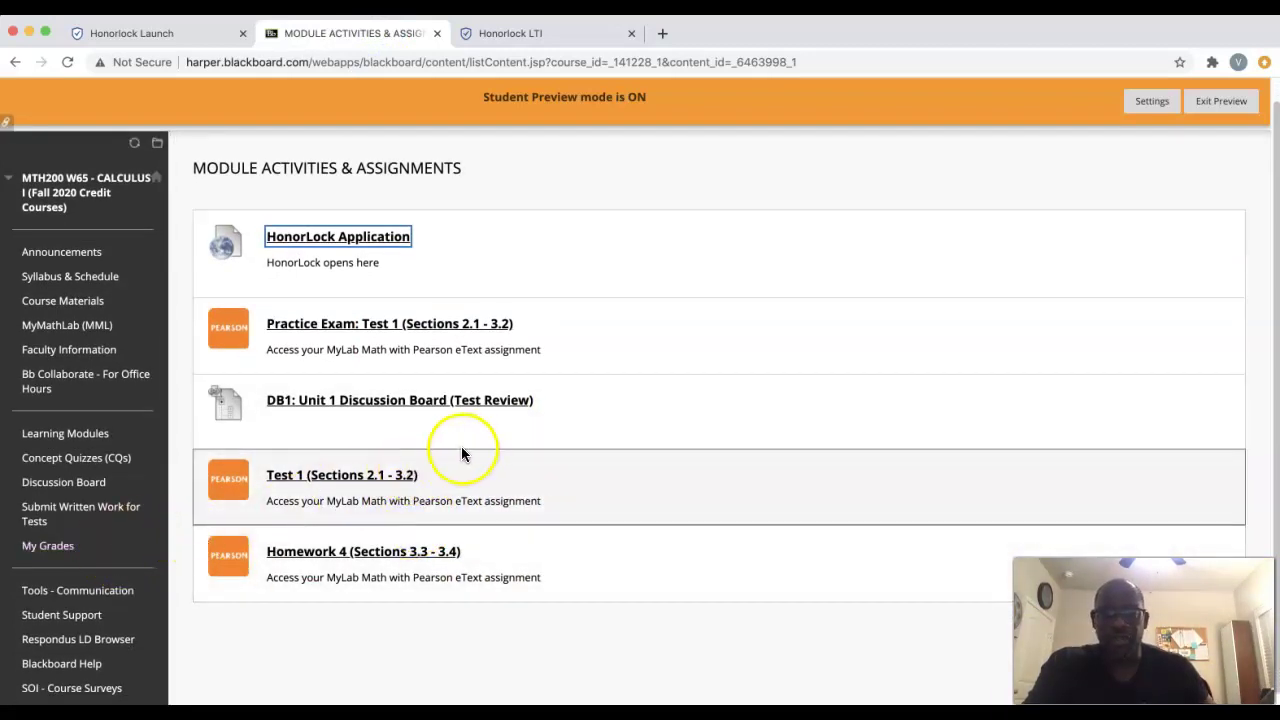
pyautogui.scroll(1, 437, 412)
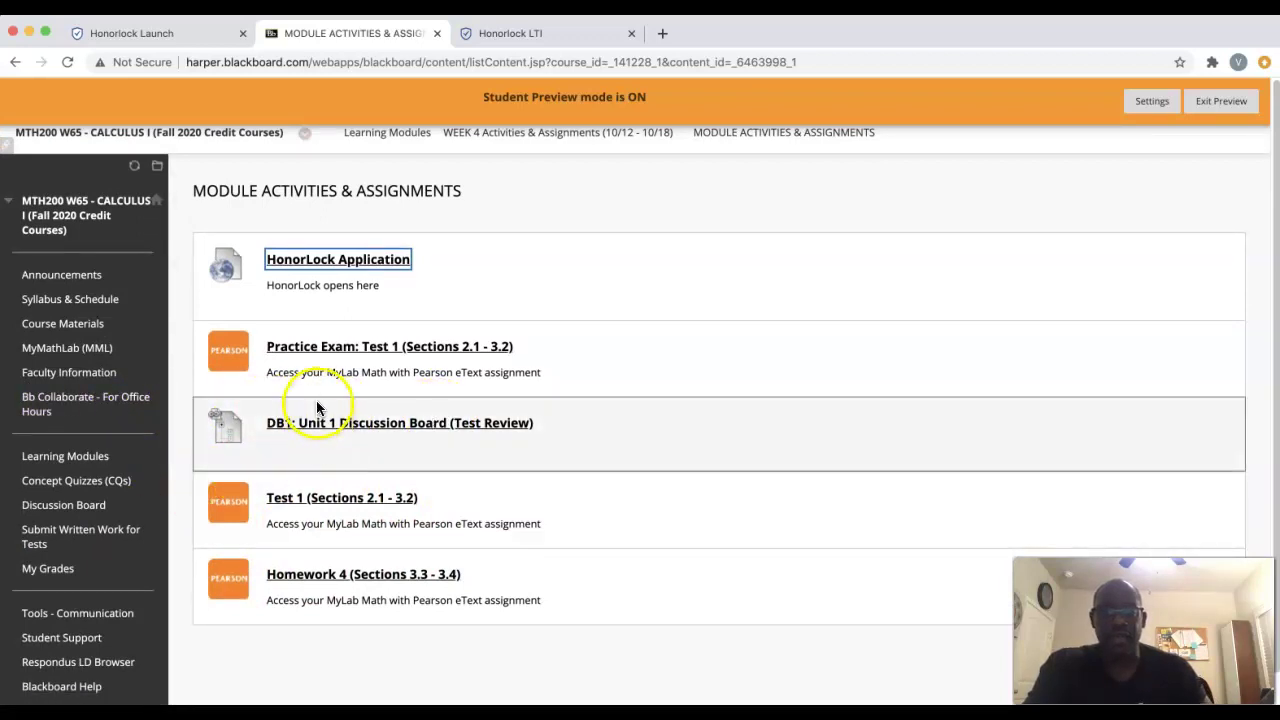
pyautogui.click(87, 537)
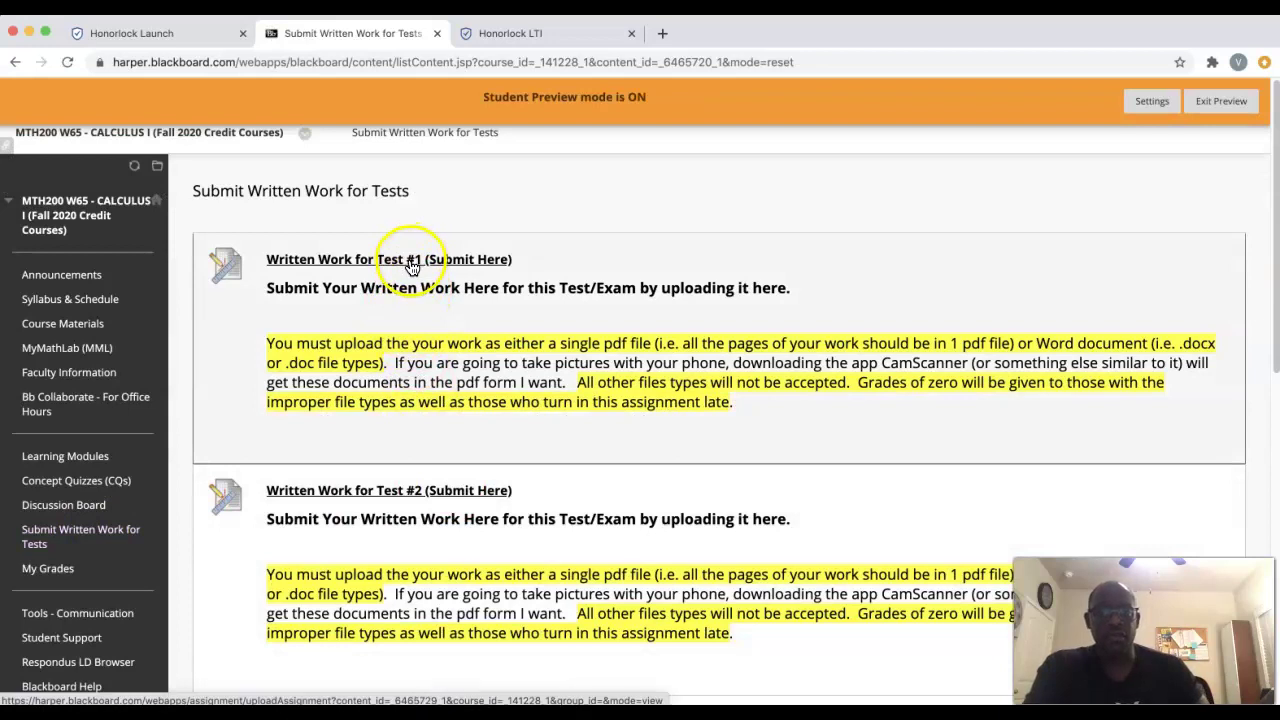
# Step: Look over the written work submission entries and highlight the file type instructions under Written Work for Test #1
pyautogui.scroll(-1, 465, 430)
pyautogui.scroll(-5, 480, 483)
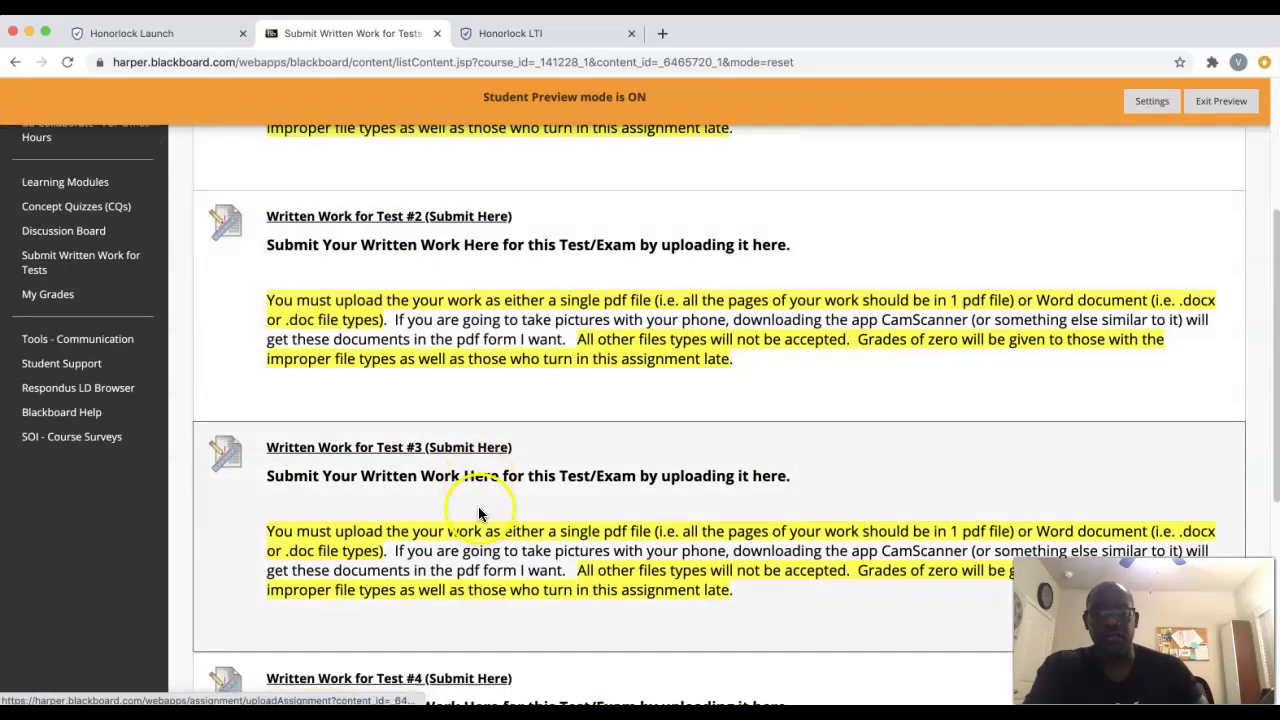
pyautogui.scroll(5, 547, 495)
pyautogui.scroll(1, 547, 495)
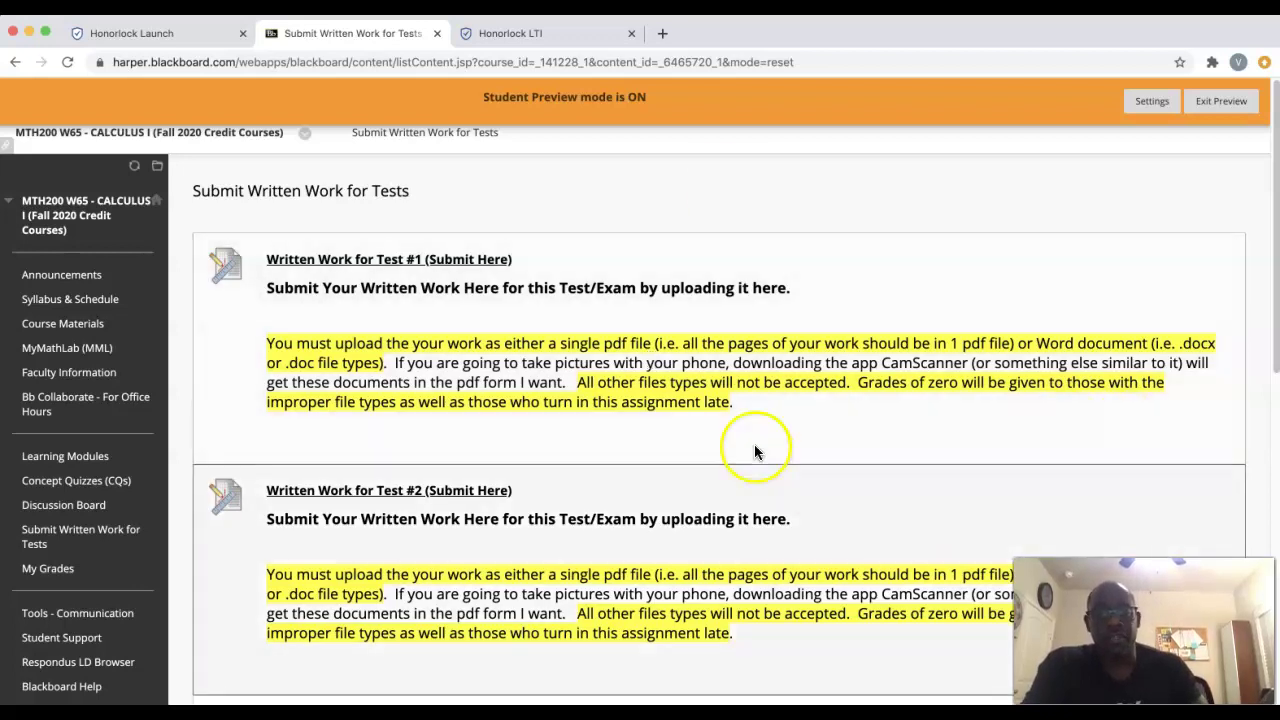
pyautogui.moveTo(737, 402); pyautogui.dragTo(266, 340)
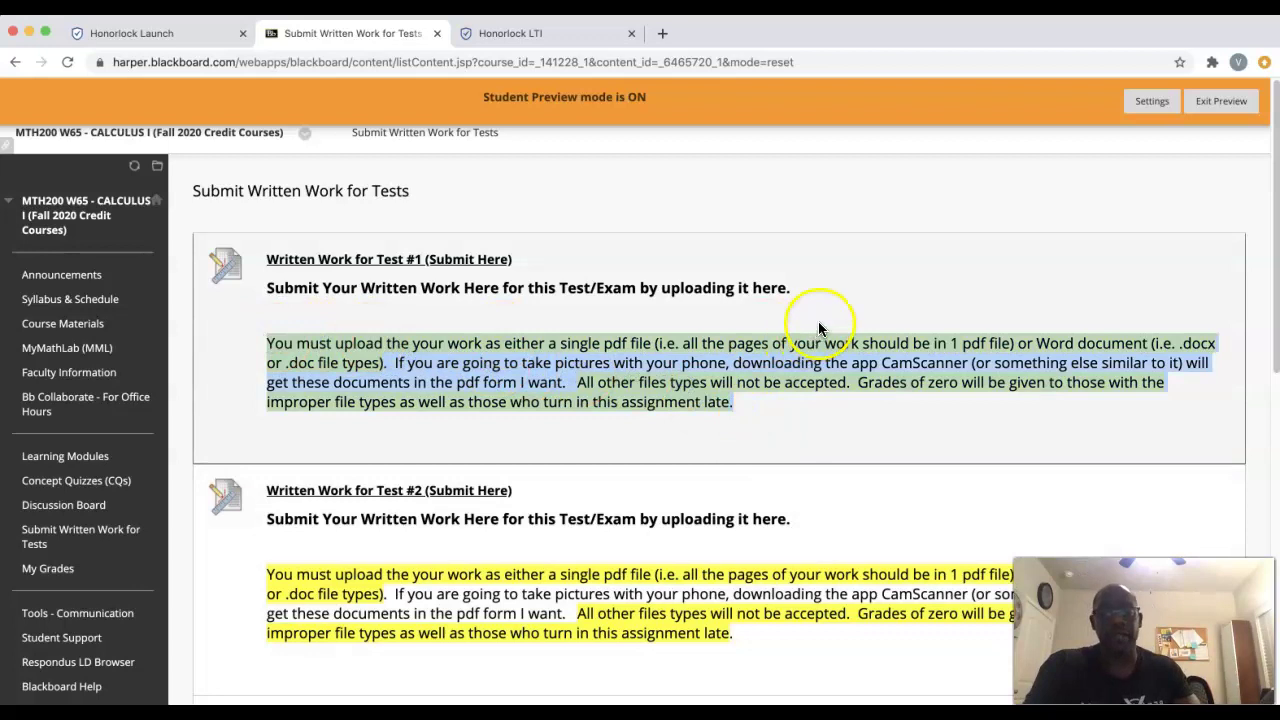
pyautogui.click(890, 295)
# Step: Open the Written Work for Test #1 upload assignment and review its file attachment, comments and submission options
pyautogui.click(408, 270)
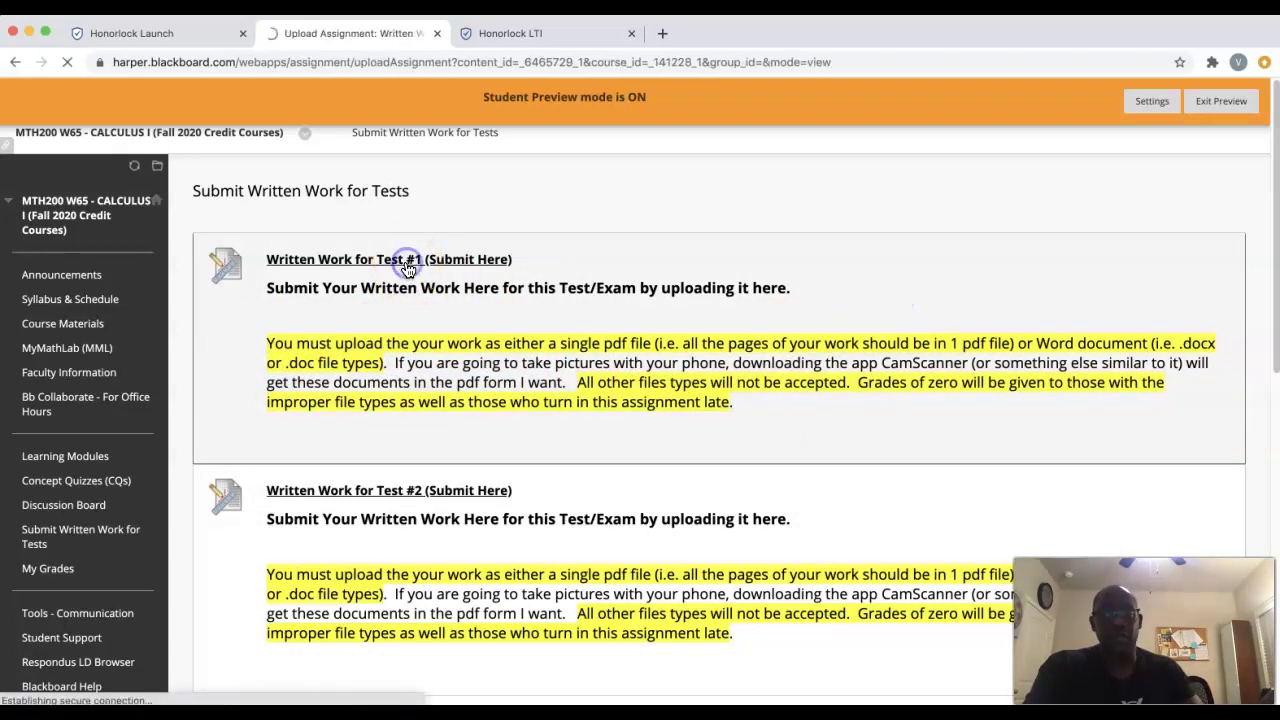
pyautogui.scroll(-4, 720, 400)
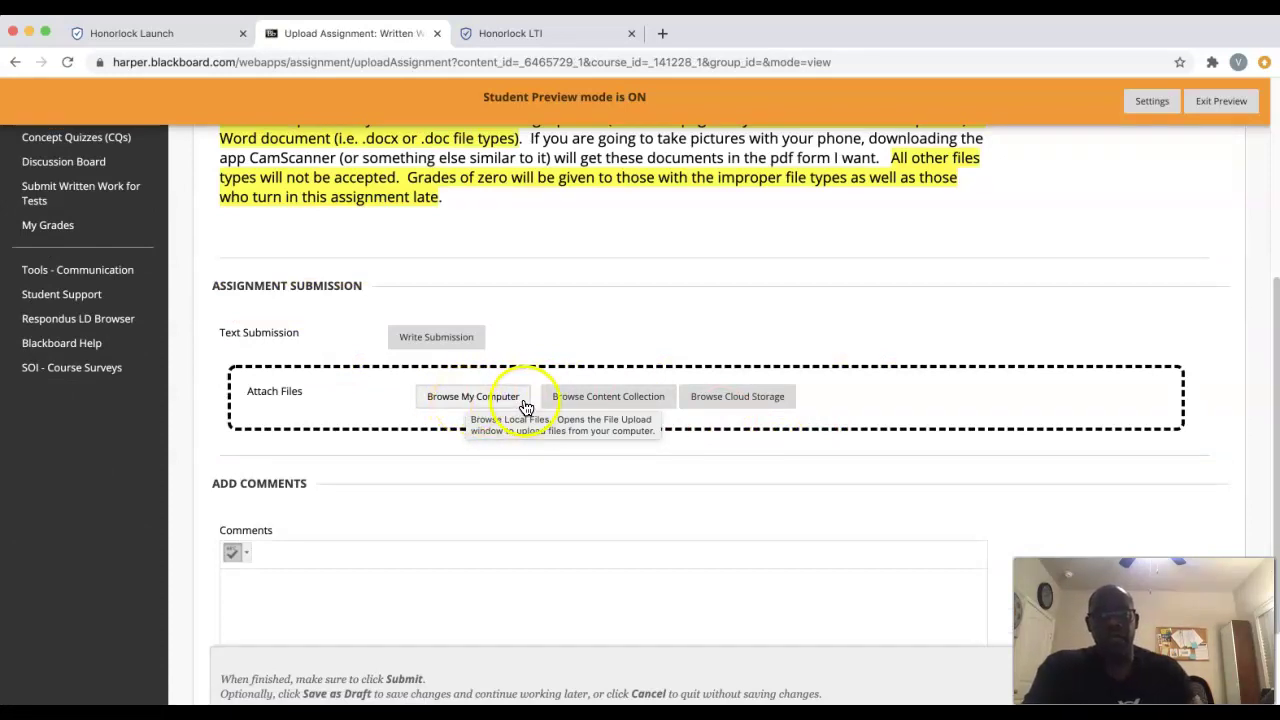
pyautogui.scroll(-3, 1000, 440)
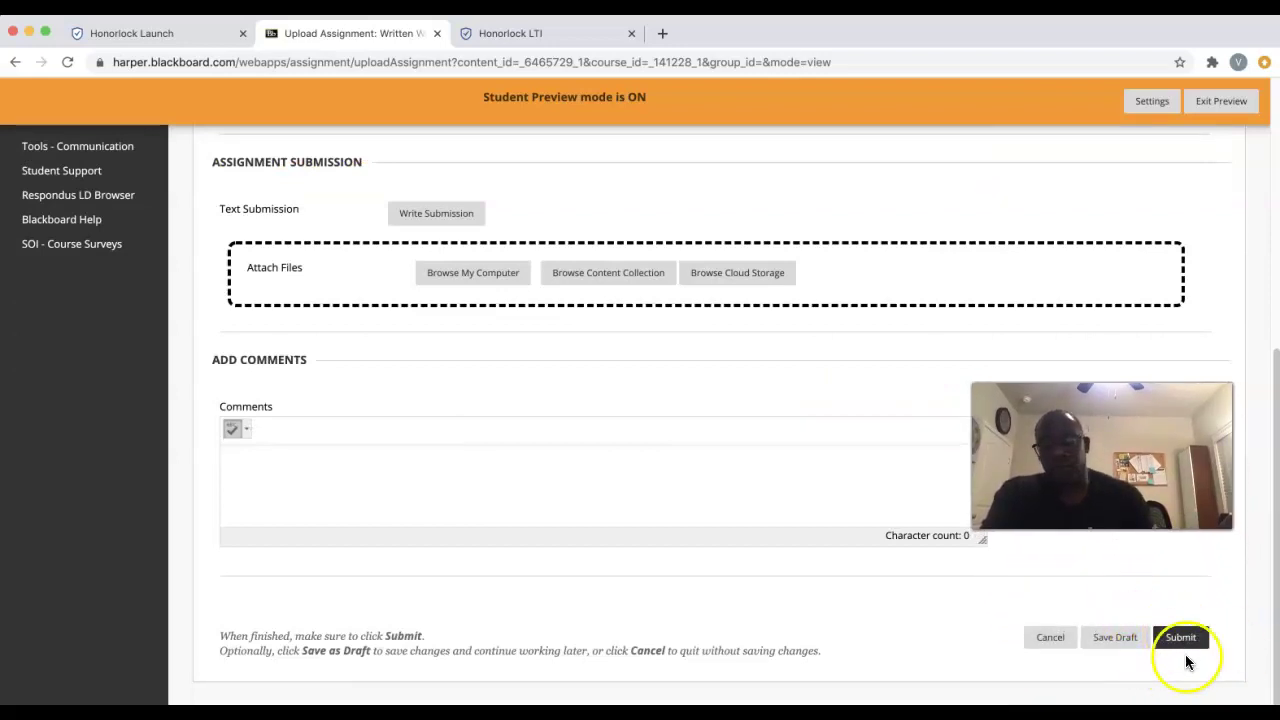
pyautogui.scroll(5, 600, 385)
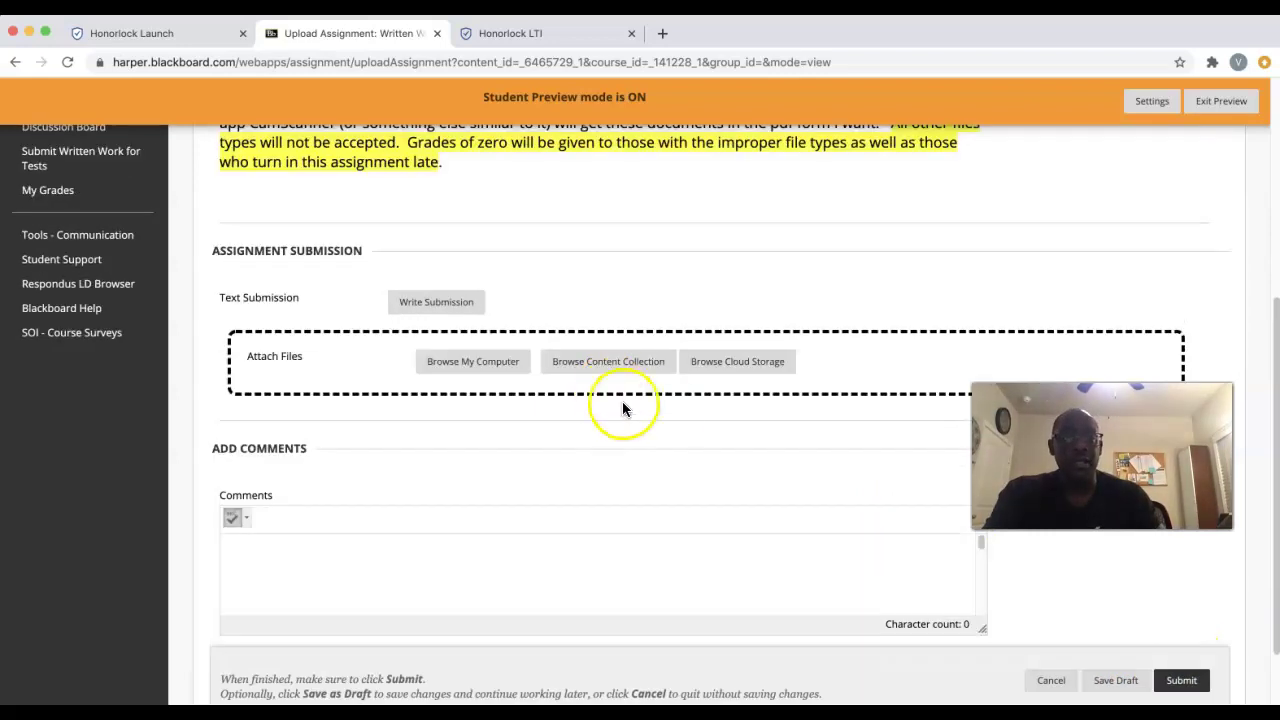
pyautogui.scroll(2, 733, 352)
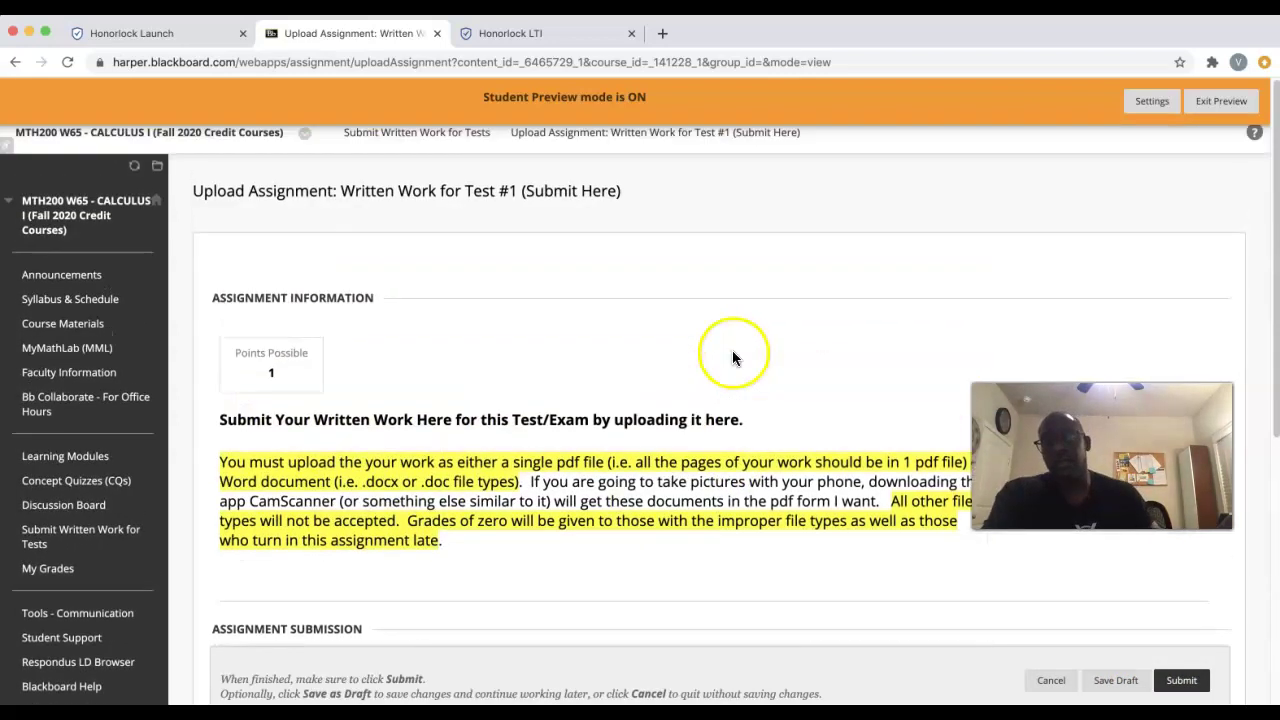